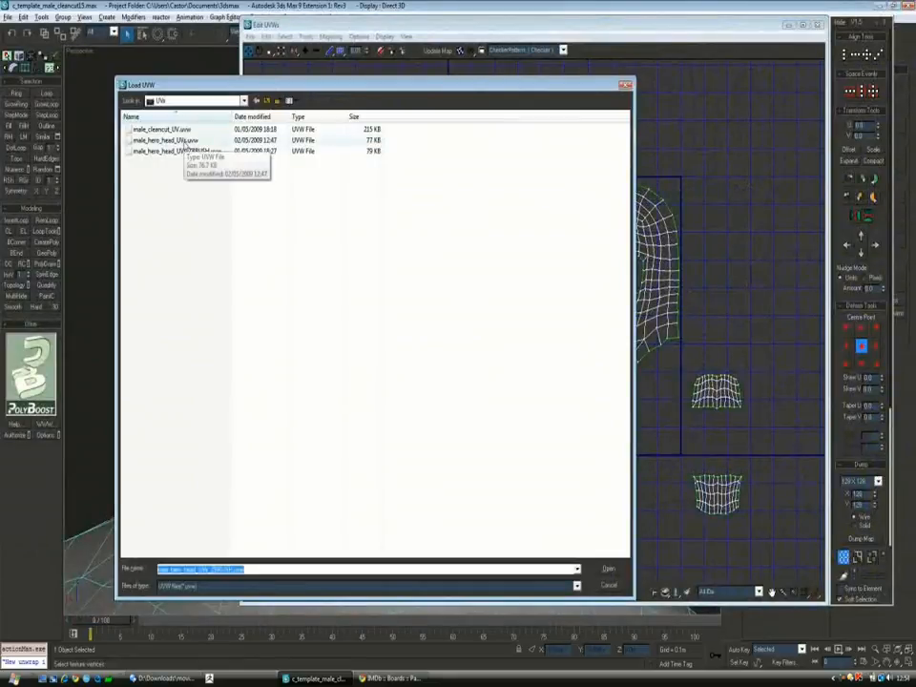
# Load male_hero_head_UVs.uvw into the UVW editor and look over the head's UV layout.
pyautogui.doubleClick(184, 142)
pyautogui.moveTo(690, 306); pyautogui.dragTo(633, 383, button='middle')
pyautogui.scroll(5, 528, 470)
pyautogui.moveTo(528, 471); pyautogui.dragTo(582, 328, button='middle')
pyautogui.moveTo(377, 315); pyautogui.dragTo(597, 266, button='middle')
pyautogui.moveTo(415, 262); pyautogui.dragTo(396, 515, button='middle')
pyautogui.moveTo(415, 78); pyautogui.dragTo(396, 230, button='middle')
pyautogui.scroll(-4, 603, 352)
pyautogui.moveTo(603, 352); pyautogui.dragTo(573, 184, button='middle')
pyautogui.scroll(-2, 573, 184)
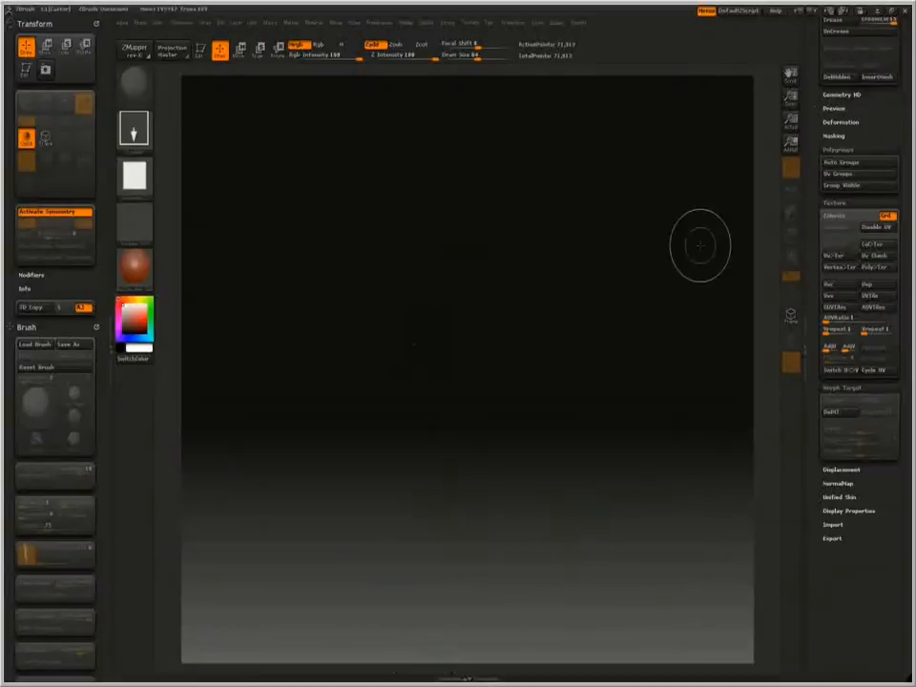
# Switch to ZBrush, import the male hero head mesh and draw it on the cleared canvas.
pyautogui.scroll(5, 787, 127)
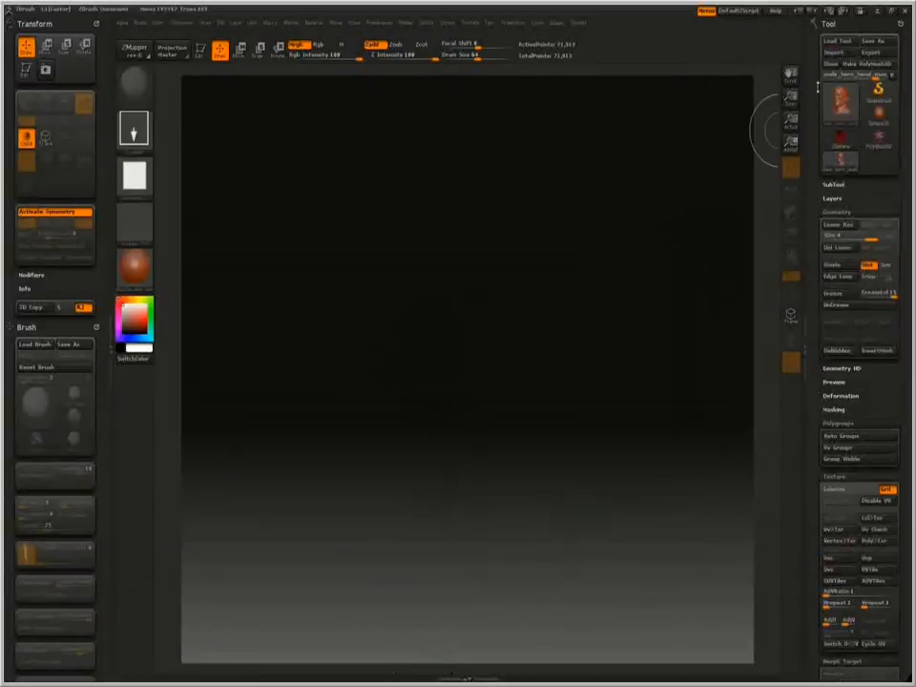
pyautogui.click(833, 53)
pyautogui.click(780, 497)
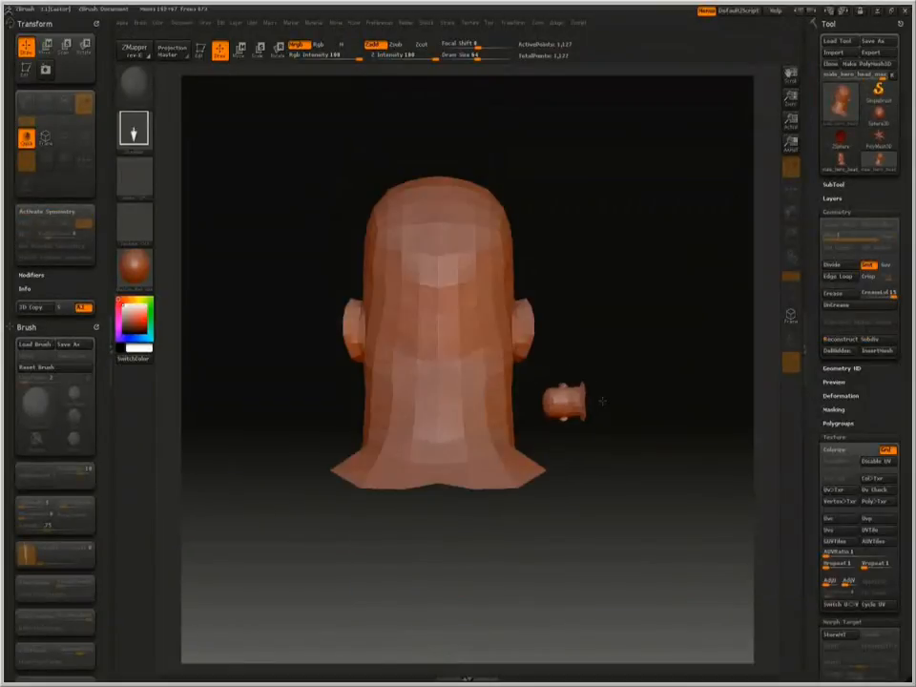
pyautogui.hotkey('ctrl', 'n')
pyautogui.moveTo(460, 342); pyautogui.dragTo(461, 465)
# Put the imported head in Edit mode, turn it to a three-quarter view and activate X symmetry.
pyautogui.press('t')
pyautogui.moveTo(380, 431); pyautogui.dragTo(592, 334)
pyautogui.keyDown('alt'); pyautogui.moveTo(591, 334); pyautogui.dragTo(554, 313); pyautogui.keyUp('alt')
pyautogui.press('x')
pyautogui.moveTo(630, 419); pyautogui.dragTo(534, 410)
# Subdivide the head to level 5 with subdivision smoothing turned off and check it in the SubTool list.
pyautogui.moveTo(873, 394); pyautogui.dragTo(849, 305)
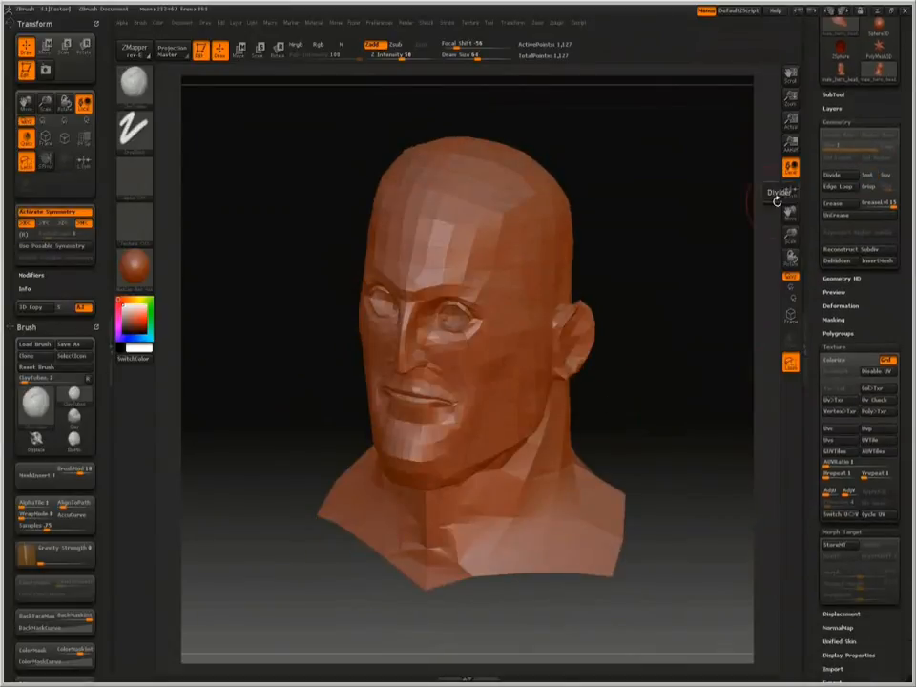
pyautogui.moveTo(667, 429); pyautogui.dragTo(664, 368)
pyautogui.hotkey('ctrl', 'd')
pyautogui.click(833, 94)
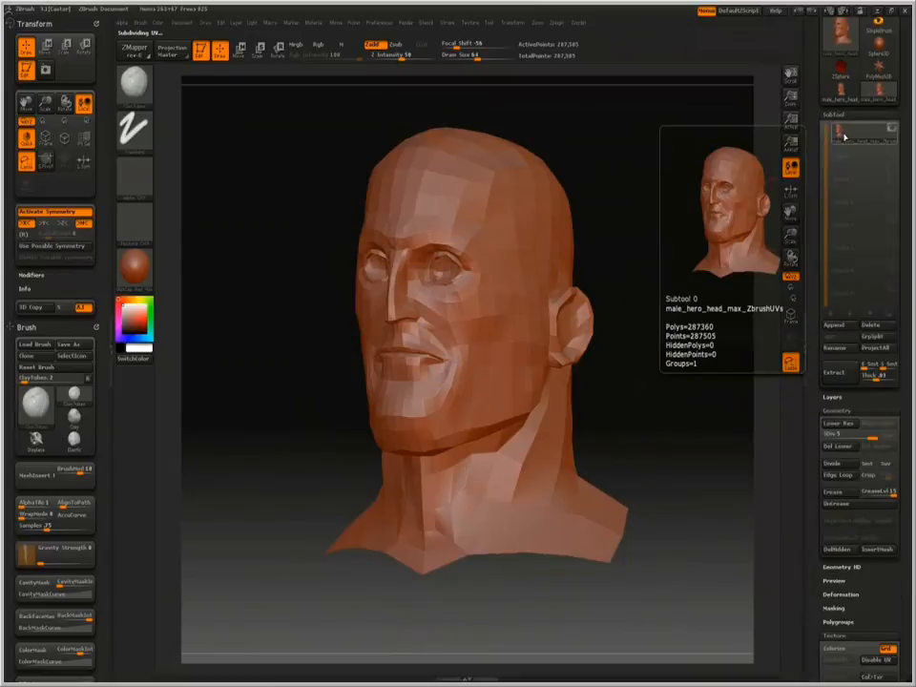
pyautogui.moveTo(675, 280); pyautogui.dragTo(592, 286)
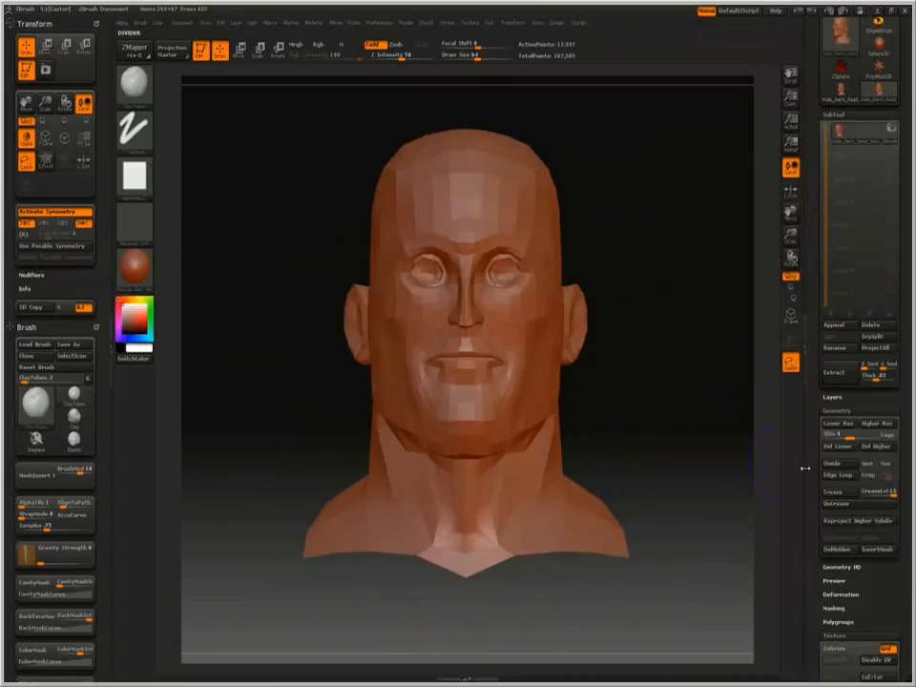
pyautogui.hotkey('shift', 'f')
pyautogui.moveTo(792, 420); pyautogui.dragTo(674, 376)
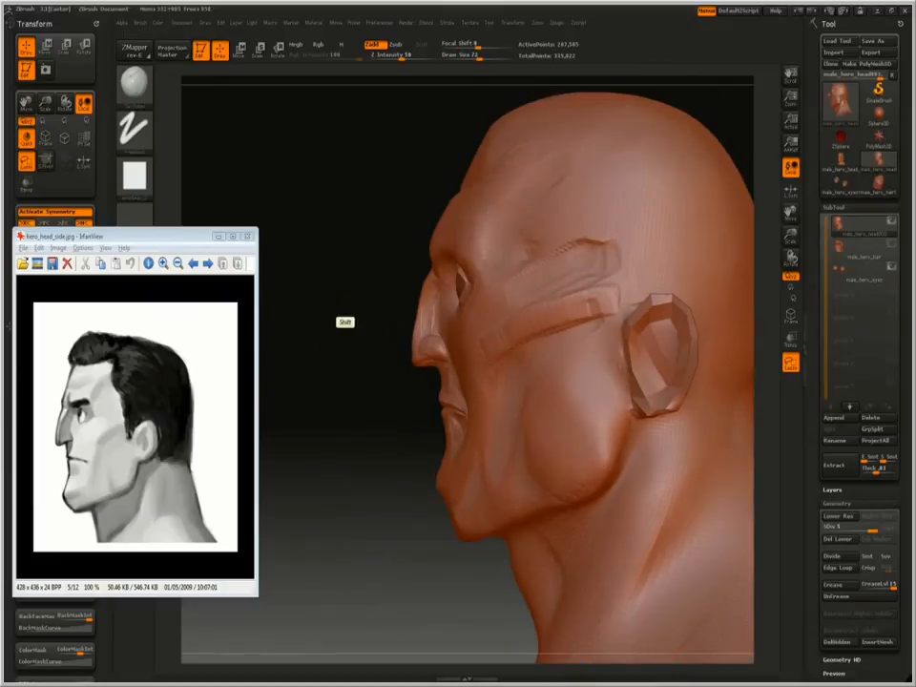
# Smooth the clay strokes on the temple and along the cheekbone in front of the ear, and save.
pyautogui.keyDown('shift'); pyautogui.moveTo(529, 262); pyautogui.dragTo(596, 243); pyautogui.keyUp('shift')
pyautogui.keyDown('alt'); pyautogui.moveTo(370, 367); pyautogui.dragTo(362, 293); pyautogui.keyUp('alt')
pyautogui.press('1')
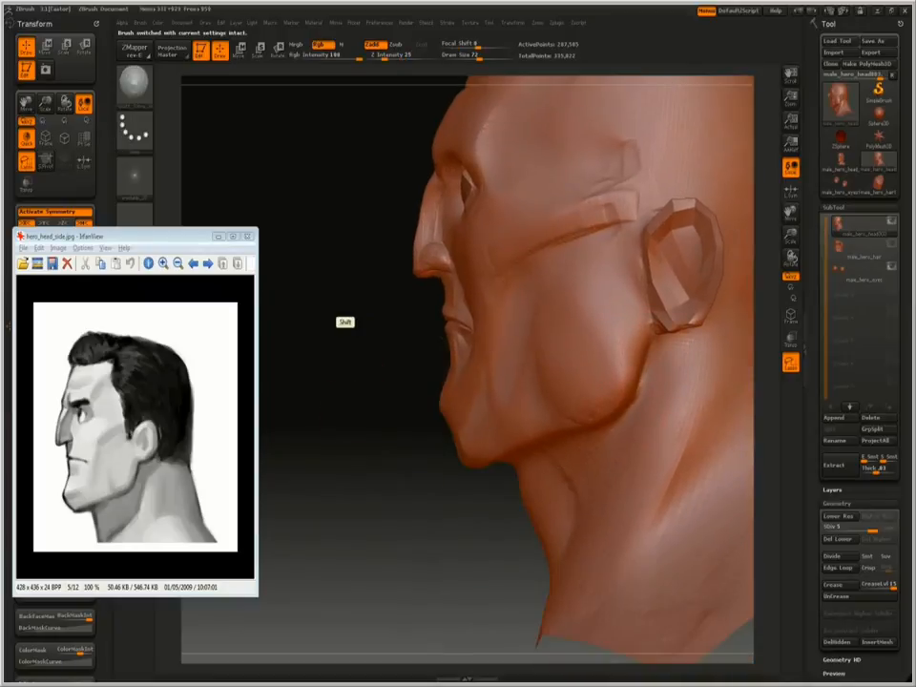
pyautogui.keyDown('shift'); pyautogui.moveTo(629, 260); pyautogui.dragTo(641, 295); pyautogui.keyUp('shift')
pyautogui.keyDown('alt'); pyautogui.moveTo(368, 381); pyautogui.dragTo(640, 380); pyautogui.keyUp('alt')
pyautogui.hotkey('ctrl', 's')
# Isolate the ears, raise them to subdivision level 5 and sculpt their form with the ClayTubes brush.
pyautogui.hotkey('shift', 'd')
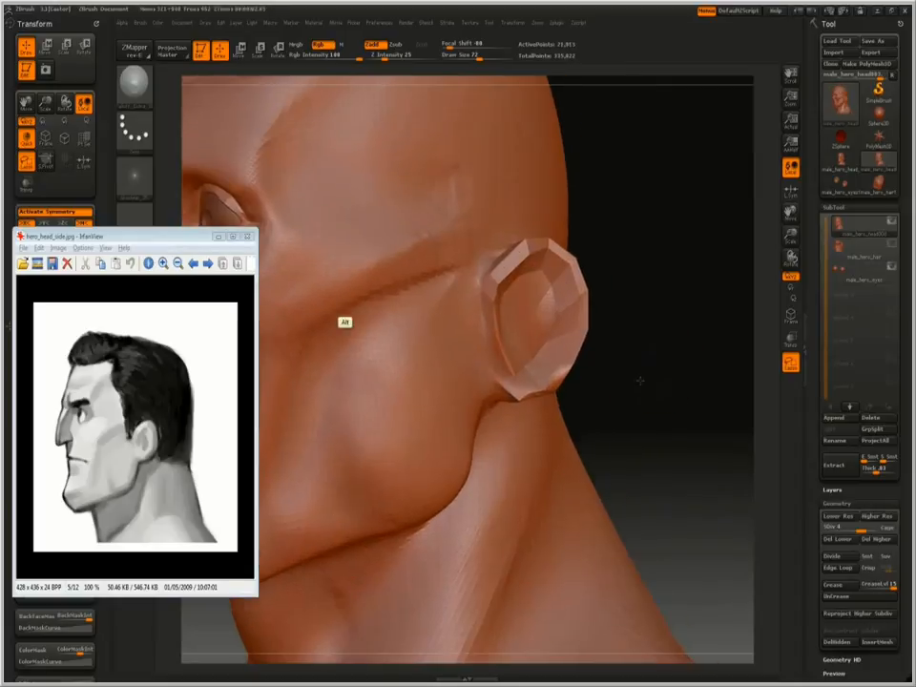
pyautogui.keyDown('ctrl'); pyautogui.keyDown('shift'); pyautogui.click(572, 334); pyautogui.keyUp('shift'); pyautogui.keyUp('ctrl')
pyautogui.moveTo(725, 286)
pyautogui.keyDown('alt'); pyautogui.mouseDown()
pyautogui.moveTo(610, 225)
pyautogui.moveTo(655, 238)
pyautogui.moveTo(611, 261)
pyautogui.moveTo(583, 252)
pyautogui.moveTo(372, 334)
pyautogui.moveTo(343, 320)
pyautogui.moveTo(488, 269)
pyautogui.moveTo(535, 220)
pyautogui.moveTo(409, 180)
pyautogui.moveTo(473, 198)
pyautogui.mouseUp(); pyautogui.keyUp('alt')
pyautogui.press('2')
pyautogui.press('d')
pyautogui.moveTo(491, 358); pyautogui.dragTo(347, 246)
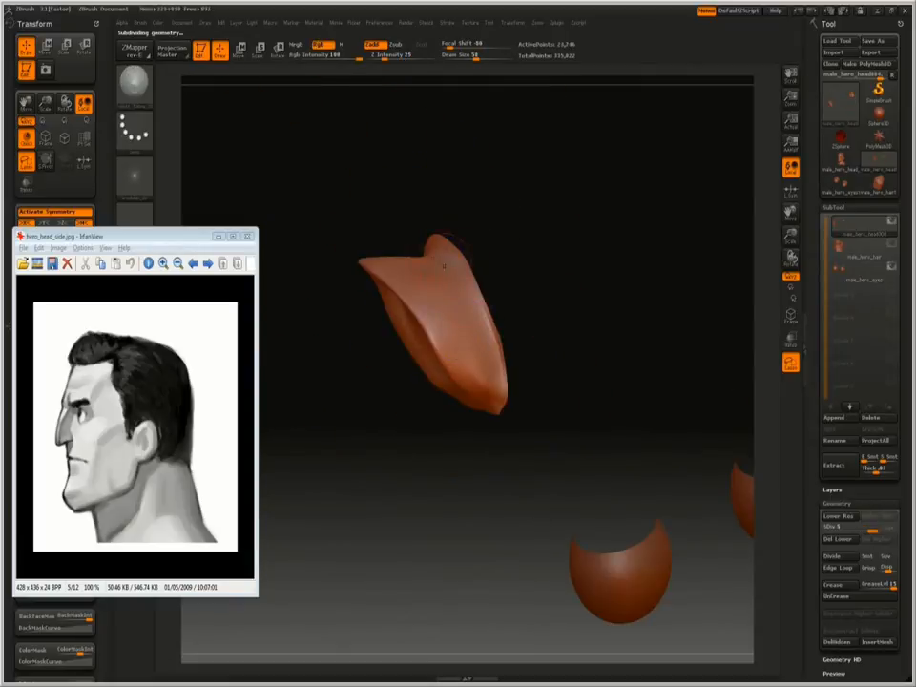
pyautogui.moveTo(449, 272); pyautogui.dragTo(303, 222)
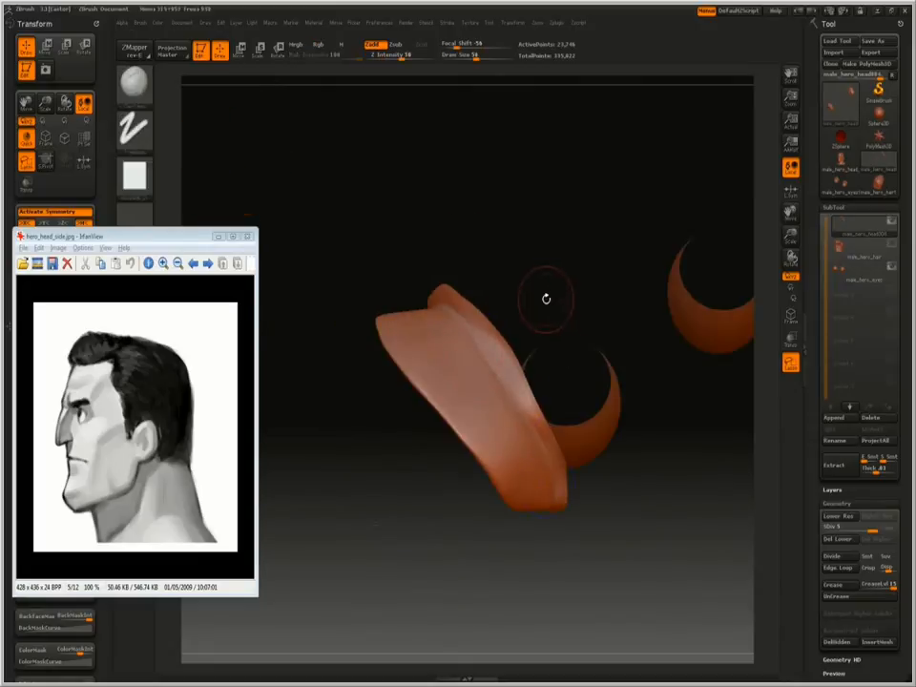
pyautogui.moveTo(511, 318); pyautogui.dragTo(345, 322)
pyautogui.moveTo(491, 256); pyautogui.dragTo(458, 172)
pyautogui.moveTo(496, 219); pyautogui.dragTo(437, 249)
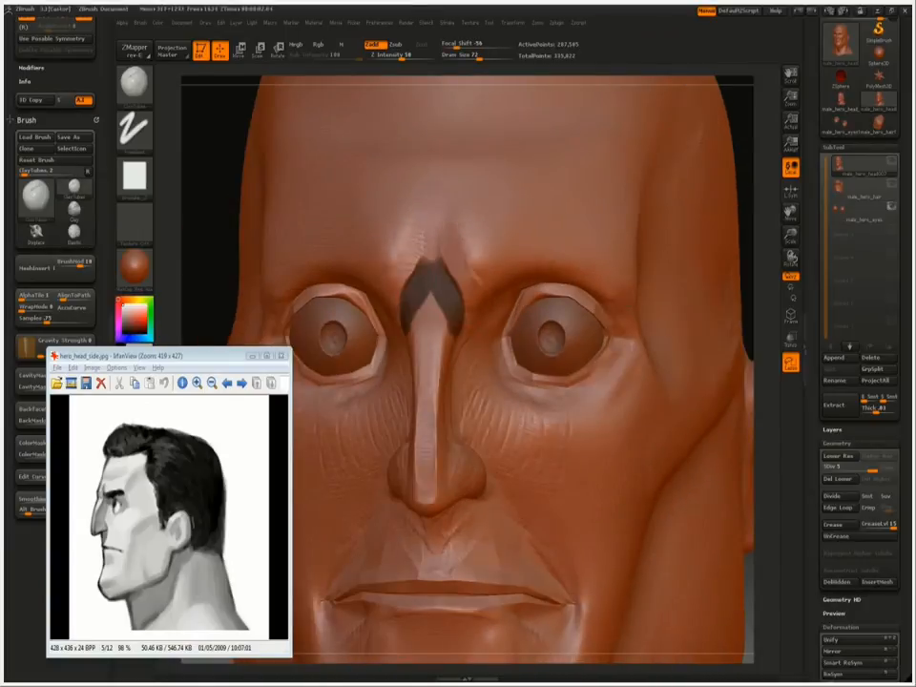
# Bring up the hero_head_34front.jpg reference and pinch the frown creases above the nose bridge.
pyautogui.press('Left')
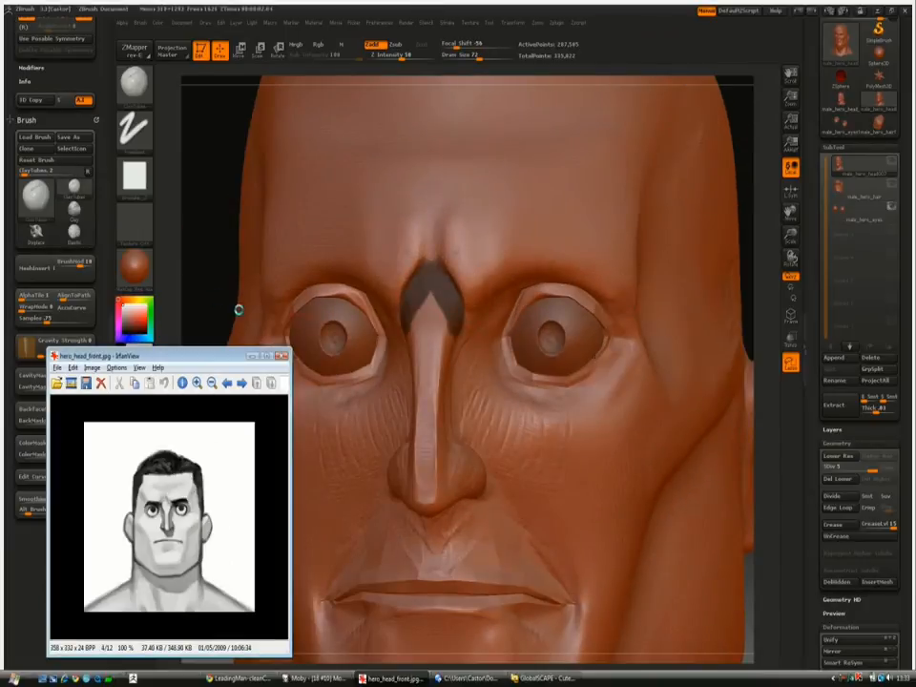
pyautogui.press('Left')
pyautogui.moveTo(230, 234)
pyautogui.mouseDown()
pyautogui.moveTo(229, 192)
pyautogui.moveTo(229, 272)
pyautogui.moveTo(231, 198)
pyautogui.mouseUp()
pyautogui.moveTo(422, 225); pyautogui.dragTo(463, 281)
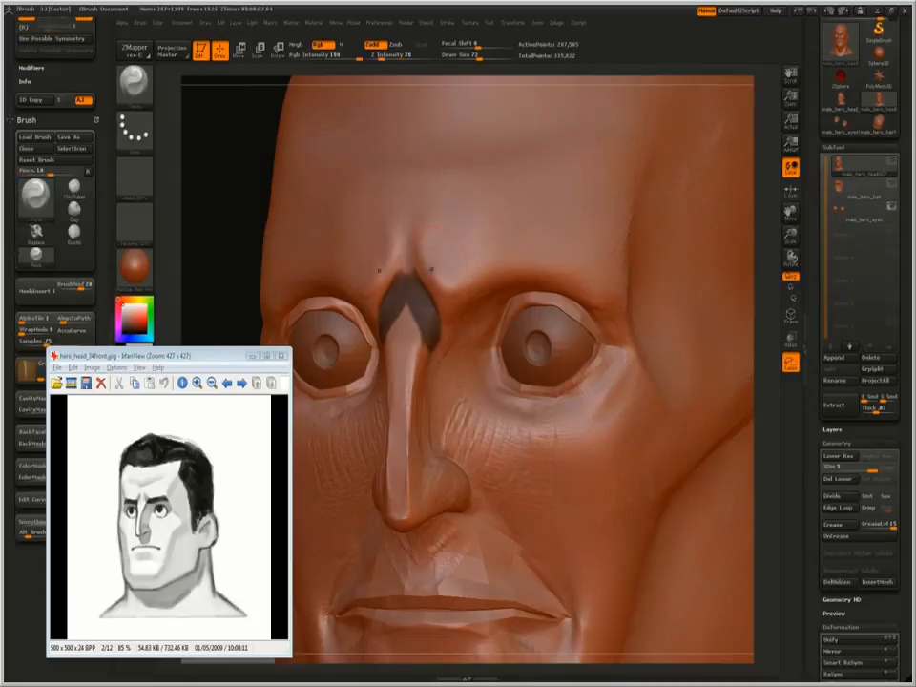
pyautogui.moveTo(260, 227); pyautogui.dragTo(253, 190)
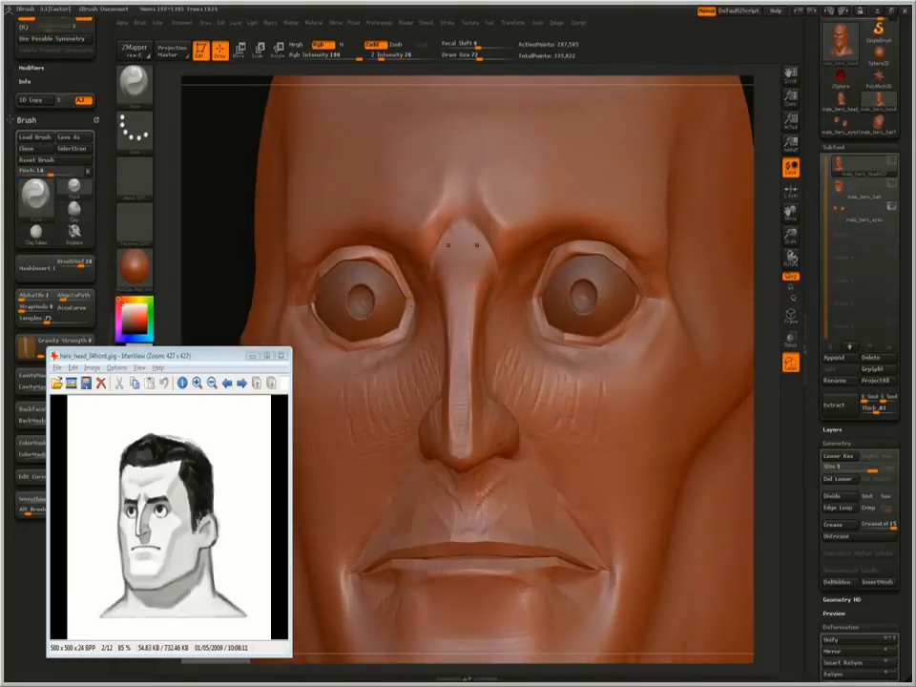
# Adjust the shape of the inner brows and nose bridge with the Move brush.
pyautogui.press('b')
pyautogui.press('m')
pyautogui.press('v')
pyautogui.moveTo(227, 232); pyautogui.dragTo(251, 242)
pyautogui.moveTo(251, 241)
pyautogui.keyDown('alt'); pyautogui.mouseDown()
pyautogui.moveTo(250, 267)
pyautogui.moveTo(233, 243)
pyautogui.moveTo(217, 245)
pyautogui.mouseUp(); pyautogui.keyUp('alt')
pyautogui.scroll(-2, 200, 419)
# Build up and smooth the area between the eyebrows with the ClayTubes brush, following the front reference.
pyautogui.press('b')
pyautogui.press('c')
pyautogui.press('t')
pyautogui.press('s')
pyautogui.moveTo(469, 283); pyautogui.dragTo(439, 282)
pyautogui.moveTo(229, 238); pyautogui.dragTo(277, 228)
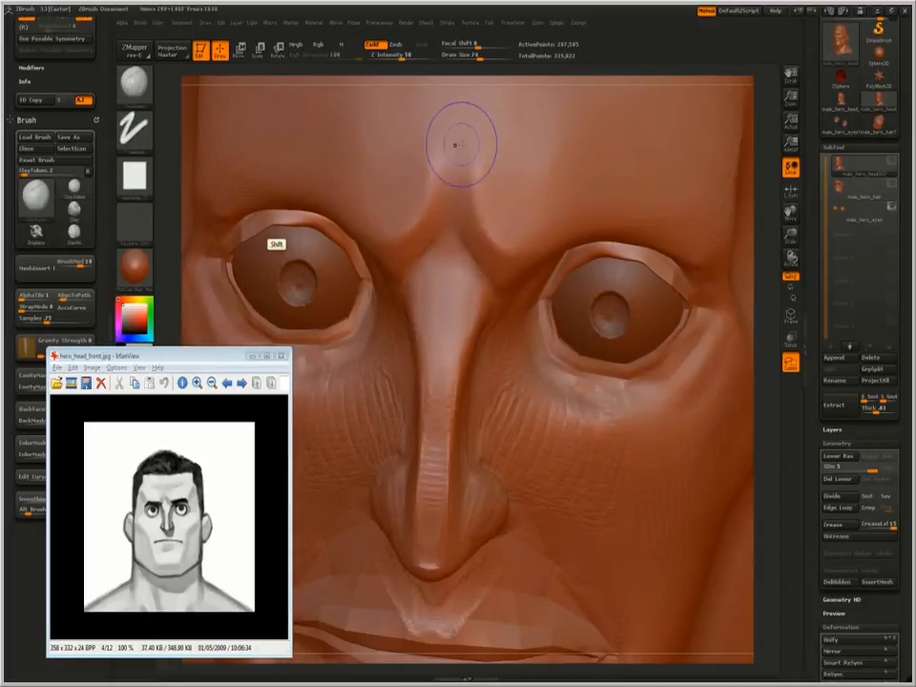
# Sharpen the crease where the brow meets the root of the nose with the Pinch brush.
pyautogui.moveTo(173, 264); pyautogui.dragTo(415, 270)
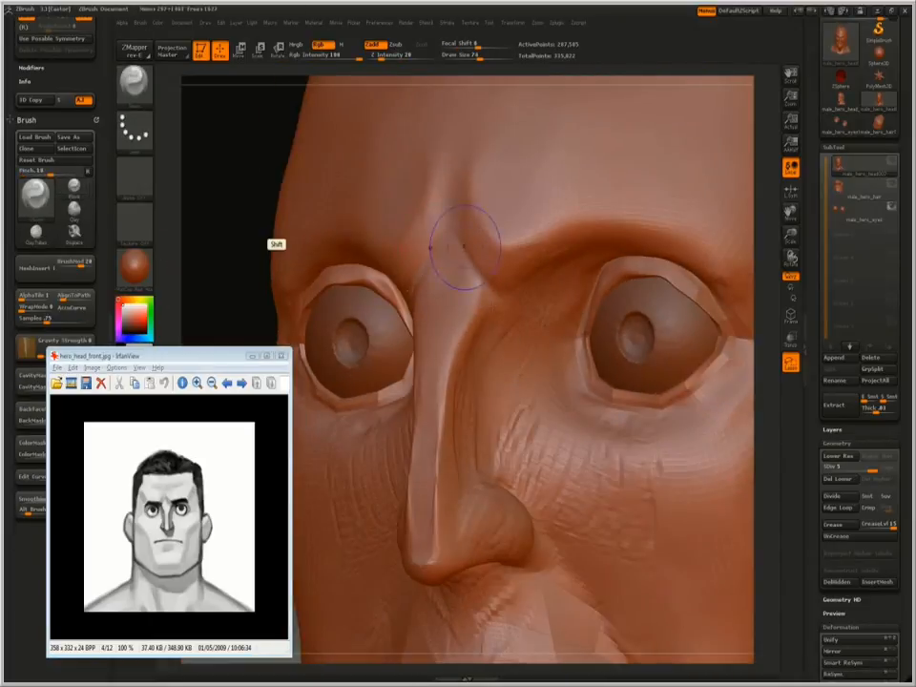
pyautogui.keyDown('alt'); pyautogui.moveTo(218, 313); pyautogui.dragTo(229, 204); pyautogui.keyUp('alt')
pyautogui.keyDown('alt'); pyautogui.moveTo(236, 252); pyautogui.dragTo(265, 126); pyautogui.keyUp('alt')
pyautogui.moveTo(258, 232); pyautogui.dragTo(648, 281)
pyautogui.press('f')
# Isolate the nose region of the head mesh and hide the eyes subtool.
pyautogui.keyDown('ctrl'); pyautogui.keyDown('shift'); pyautogui.moveTo(449, 300); pyautogui.dragTo(477, 298); pyautogui.keyUp('shift'); pyautogui.keyUp('ctrl')
pyautogui.moveTo(532, 370)
pyautogui.keyDown('ctrl'); pyautogui.keyDown('shift'); pyautogui.mouseDown()
pyautogui.moveTo(554, 428)
pyautogui.moveTo(556, 420)
pyautogui.mouseUp(); pyautogui.keyUp('shift'); pyautogui.keyUp('ctrl')
pyautogui.moveTo(596, 310); pyautogui.dragTo(497, 263)
pyautogui.keyDown('ctrl'); pyautogui.keyDown('shift'); pyautogui.moveTo(418, 254); pyautogui.dragTo(679, 200); pyautogui.keyUp('shift'); pyautogui.keyUp('ctrl')
pyautogui.moveTo(515, 200)
pyautogui.keyDown('shift'); pyautogui.mouseDown()
pyautogui.moveTo(589, 198)
pyautogui.moveTo(588, 267)
pyautogui.mouseUp(); pyautogui.keyUp('shift')
pyautogui.moveTo(526, 307)
pyautogui.keyDown('ctrl'); pyautogui.keyDown('shift'); pyautogui.mouseDown()
pyautogui.moveTo(610, 319)
pyautogui.moveTo(601, 311)
pyautogui.mouseUp(); pyautogui.keyUp('shift'); pyautogui.keyUp('ctrl')
pyautogui.keyDown('ctrl'); pyautogui.keyDown('shift'); pyautogui.moveTo(364, 287); pyautogui.dragTo(351, 291); pyautogui.keyUp('shift'); pyautogui.keyUp('ctrl')
pyautogui.moveTo(649, 329)
pyautogui.mouseDown()
pyautogui.moveTo(592, 336)
pyautogui.moveTo(568, 280)
pyautogui.moveTo(585, 215)
pyautogui.mouseUp()
pyautogui.click(891, 207)
# Show the hero_head_side.jpg reference and shape the nostril wing with the ClayTubes and Move brushes.
pyautogui.press('2')
pyautogui.moveTo(648, 215); pyautogui.dragTo(568, 207)
pyautogui.keyDown('alt'); pyautogui.moveTo(518, 563); pyautogui.dragTo(565, 410); pyautogui.keyUp('alt')
pyautogui.click(240, 382)
pyautogui.moveTo(464, 526); pyautogui.dragTo(410, 552)
pyautogui.press('1')
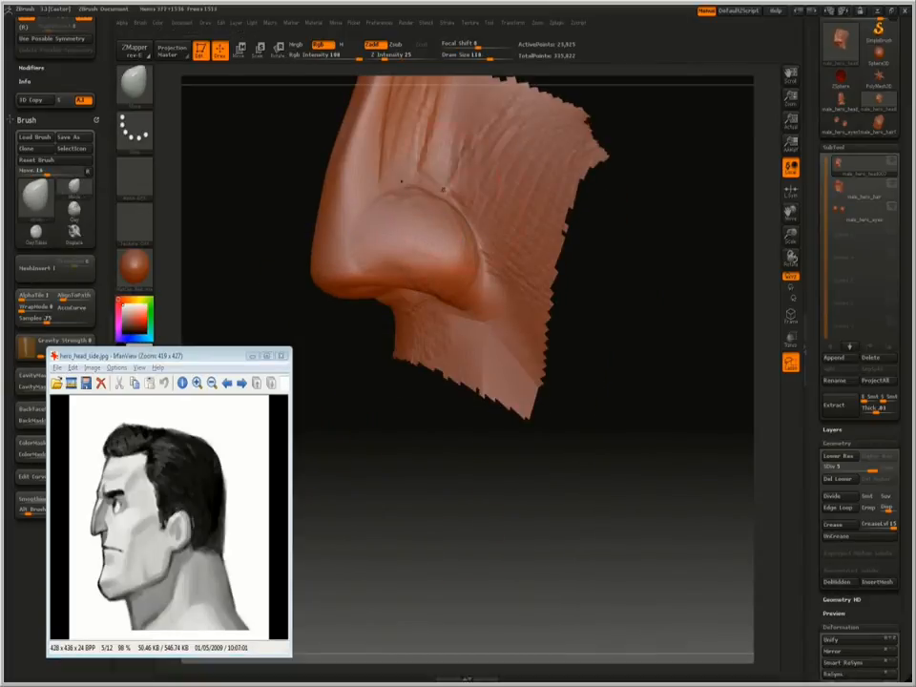
pyautogui.moveTo(416, 288); pyautogui.dragTo(410, 281)
pyautogui.moveTo(380, 464); pyautogui.dragTo(413, 445)
pyautogui.keyDown('alt'); pyautogui.moveTo(406, 552); pyautogui.dragTo(424, 618); pyautogui.keyUp('alt')
pyautogui.press('2')
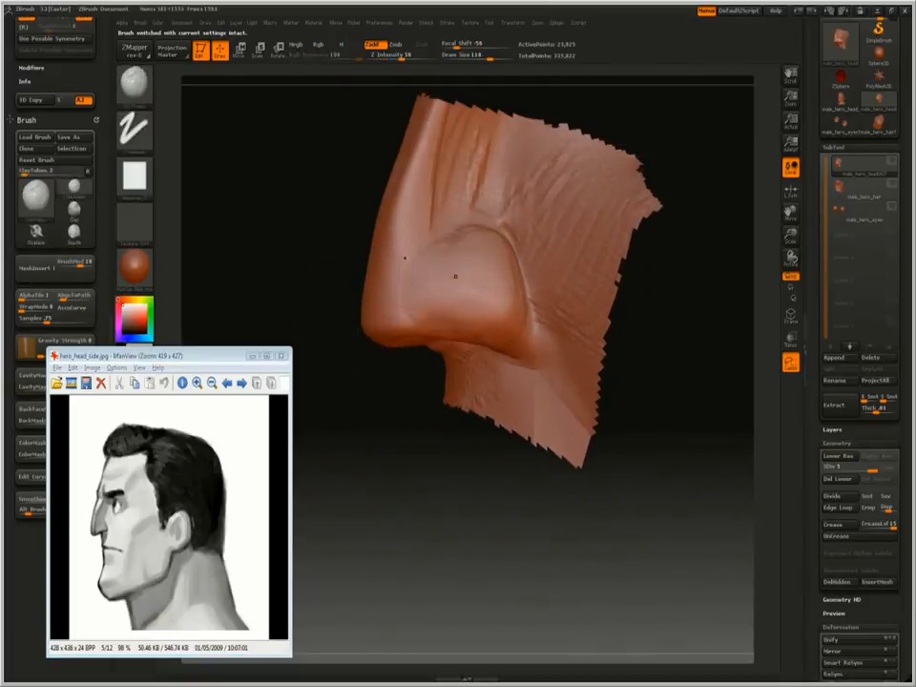
# Unhide the whole head and refine the side of the nose with smoothing, ClayTubes and Pinch.
pyautogui.keyDown('ctrl'); pyautogui.keyDown('shift'); pyautogui.click(299, 240); pyautogui.keyUp('shift'); pyautogui.keyUp('ctrl')
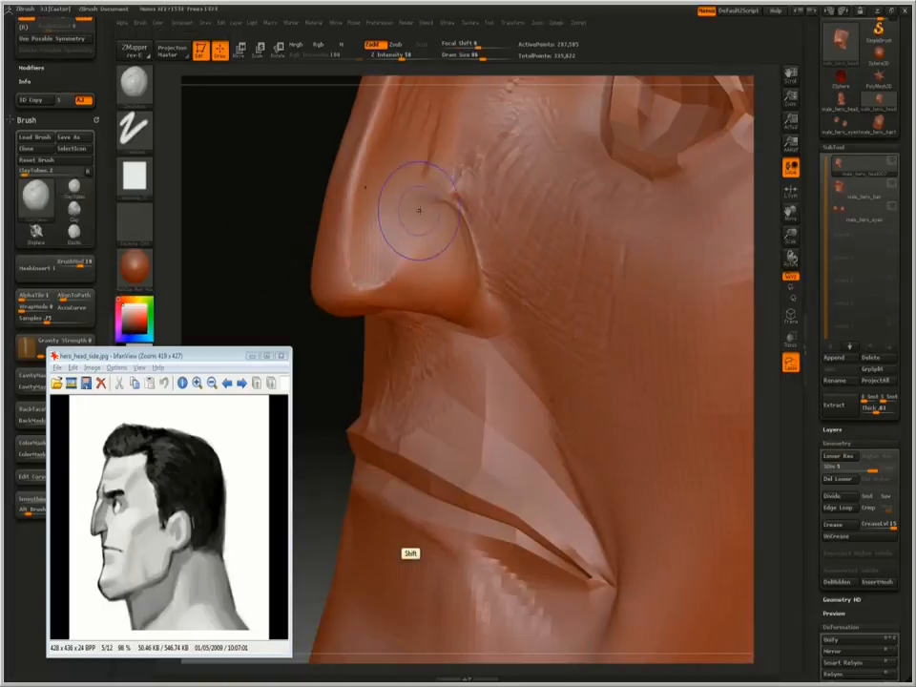
pyautogui.moveTo(318, 198); pyautogui.dragTo(392, 254)
pyautogui.moveTo(376, 429); pyautogui.dragTo(445, 353)
pyautogui.press('3')
pyautogui.keyDown('alt'); pyautogui.moveTo(490, 288); pyautogui.dragTo(471, 311); pyautogui.keyUp('alt')
pyautogui.hotkey('shift', 'd')
pyautogui.moveTo(258, 304)
pyautogui.mouseDown()
pyautogui.moveTo(329, 310)
pyautogui.moveTo(259, 304)
pyautogui.mouseUp()
pyautogui.press('4')
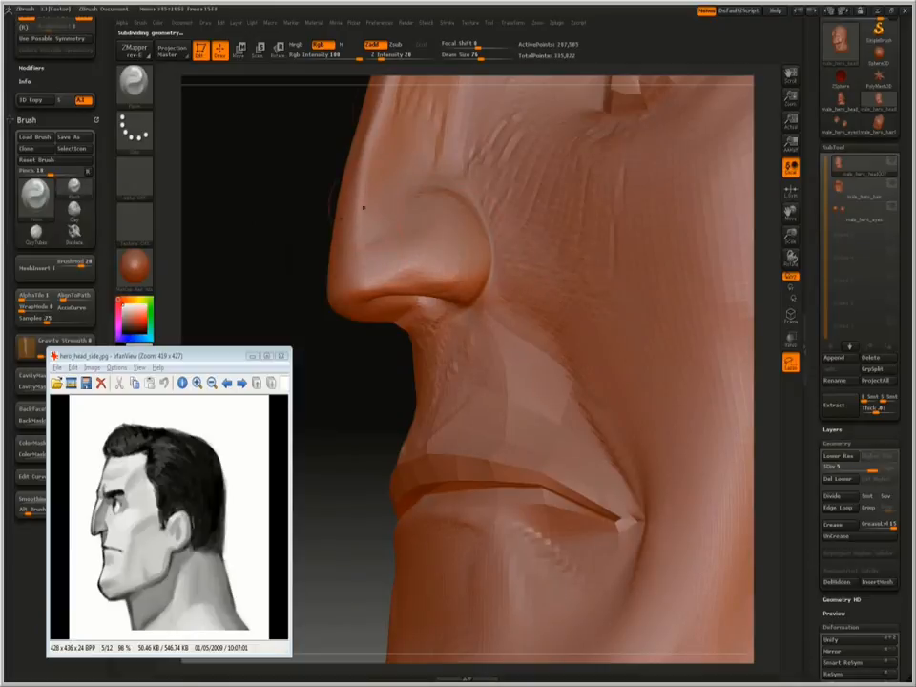
# Round out the nostril wing and nose tip in profile with the Standard and Move brushes.
pyautogui.press('1')
pyautogui.moveTo(296, 196); pyautogui.dragTo(277, 180)
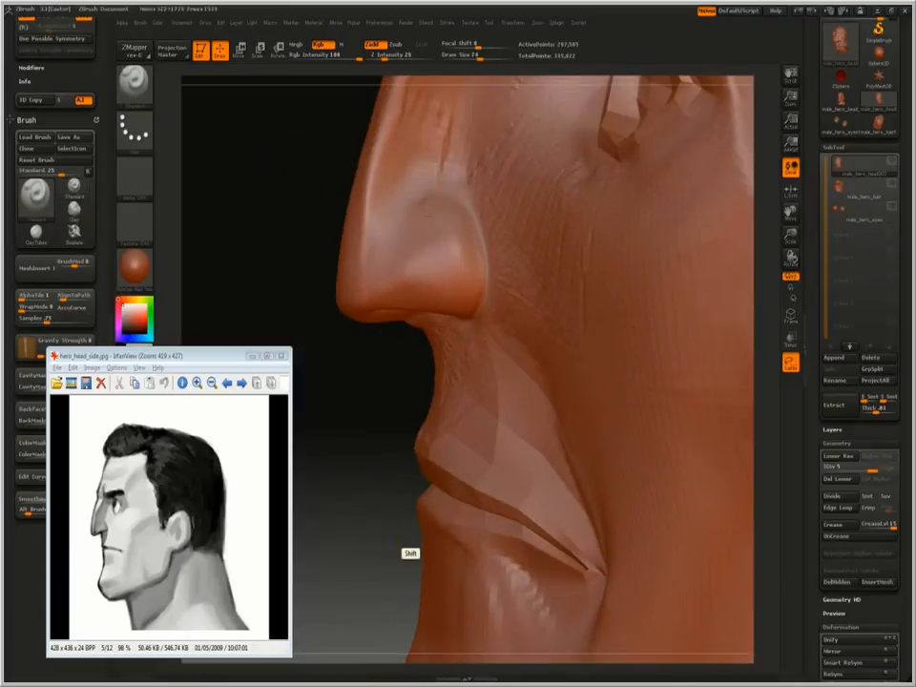
pyautogui.moveTo(280, 236); pyautogui.dragTo(304, 234)
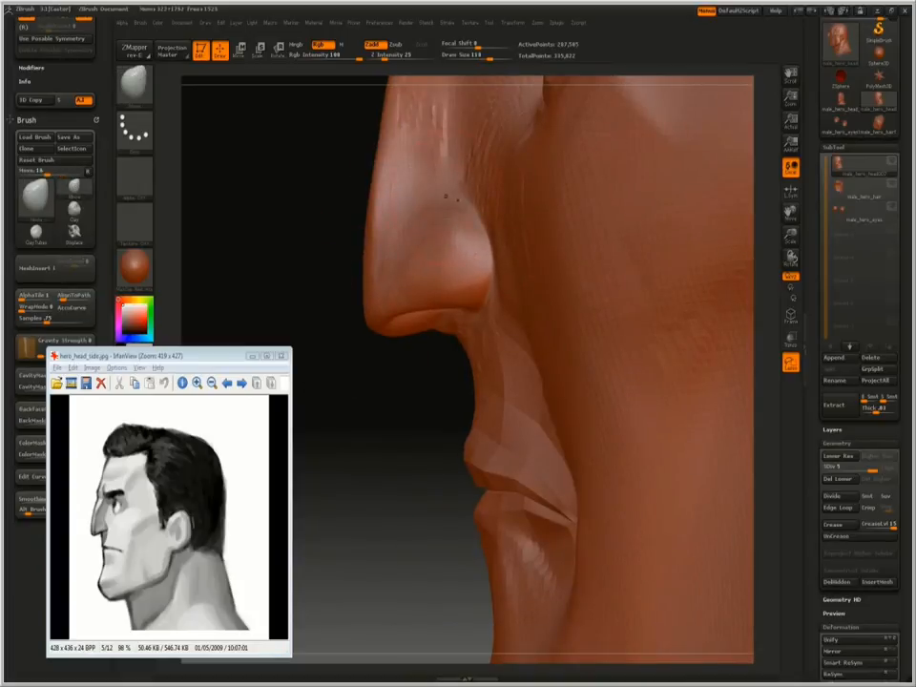
pyautogui.press('2')
pyautogui.keyDown('alt'); pyautogui.moveTo(329, 158); pyautogui.dragTo(330, 285); pyautogui.keyUp('alt')
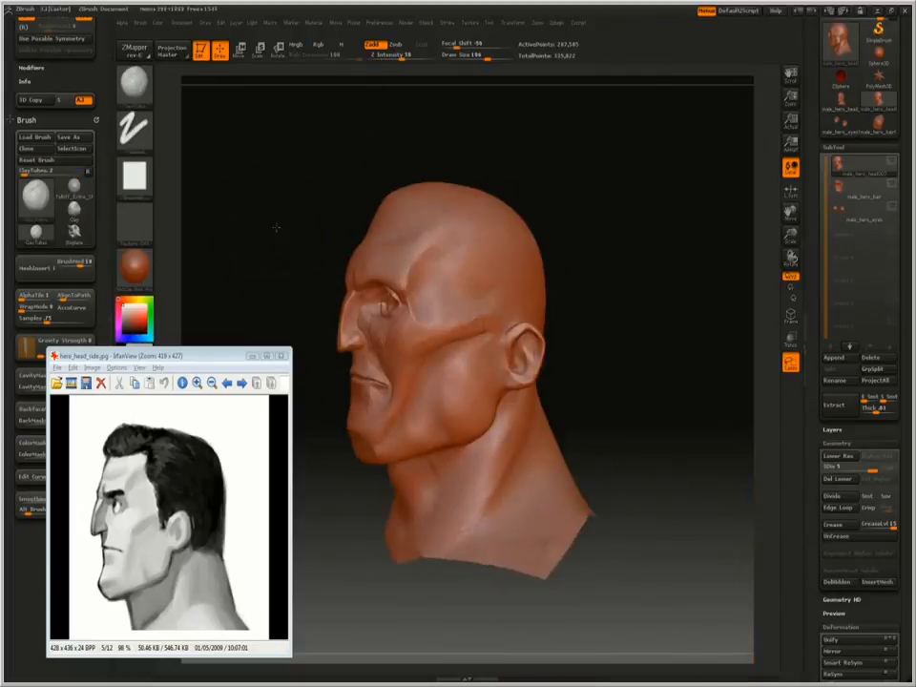
# Refine the side of the nose bridge down to the cheek with the ClayTubes and Falloff_Extra_Sharp brushes.
pyautogui.moveTo(266, 225); pyautogui.dragTo(317, 241)
pyautogui.moveTo(211, 217)
pyautogui.mouseDown()
pyautogui.moveTo(274, 211)
pyautogui.moveTo(287, 276)
pyautogui.mouseUp()
pyautogui.press('2')
pyautogui.press('space')
pyautogui.moveTo(370, 272); pyautogui.dragTo(378, 272)
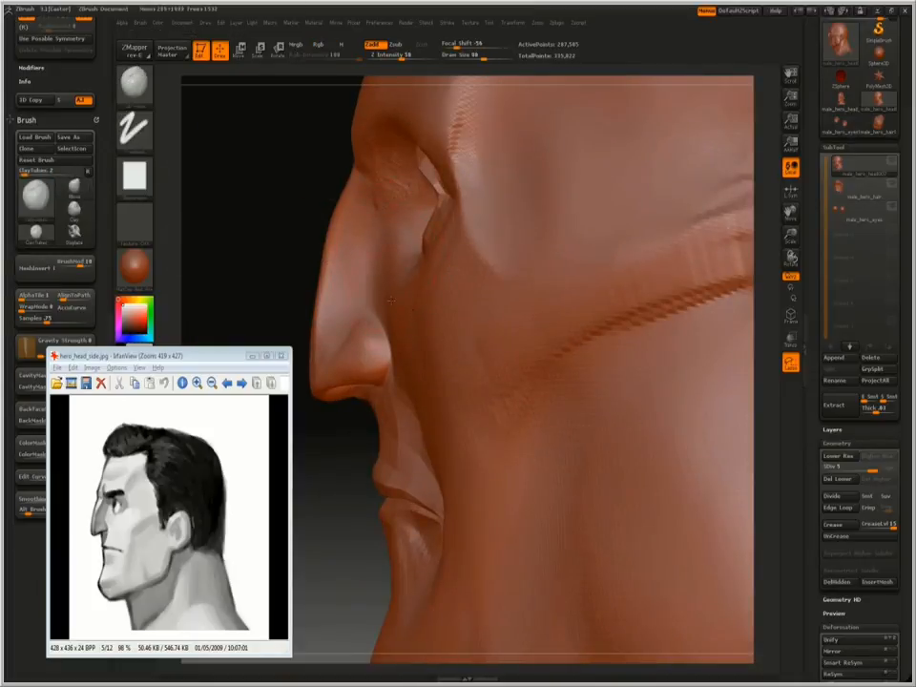
pyautogui.keyDown('alt'); pyautogui.moveTo(278, 186); pyautogui.dragTo(308, 414); pyautogui.keyUp('alt')
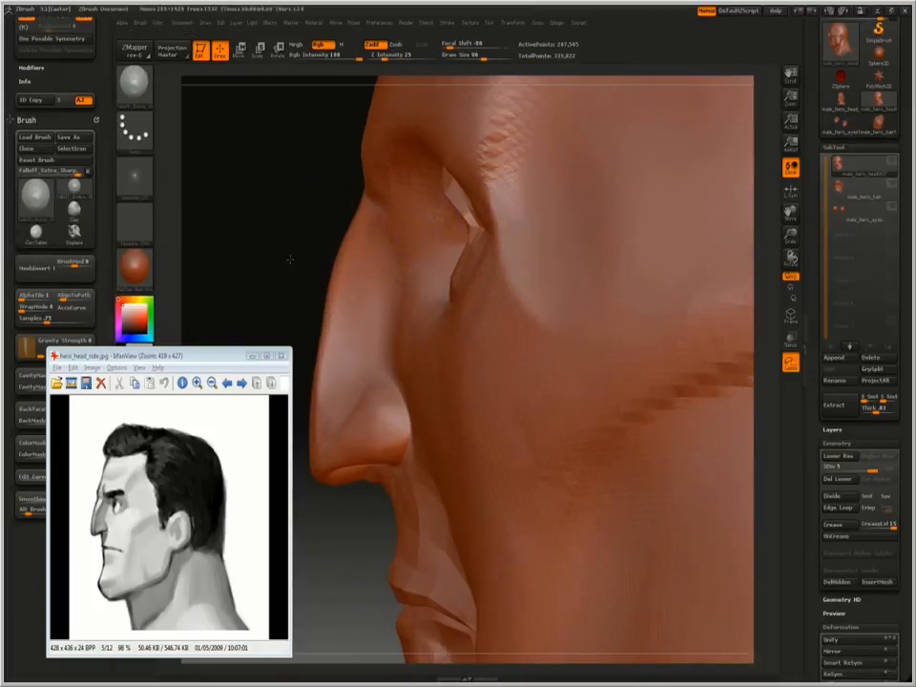
pyautogui.moveTo(290, 259); pyautogui.dragTo(297, 252)
# Carve the nostril openings under the nose with the Falloff_Extra_Sharp brush, using the three-quarter front reference.
pyautogui.keyDown('alt'); pyautogui.moveTo(401, 272); pyautogui.dragTo(388, 348); pyautogui.keyUp('alt')
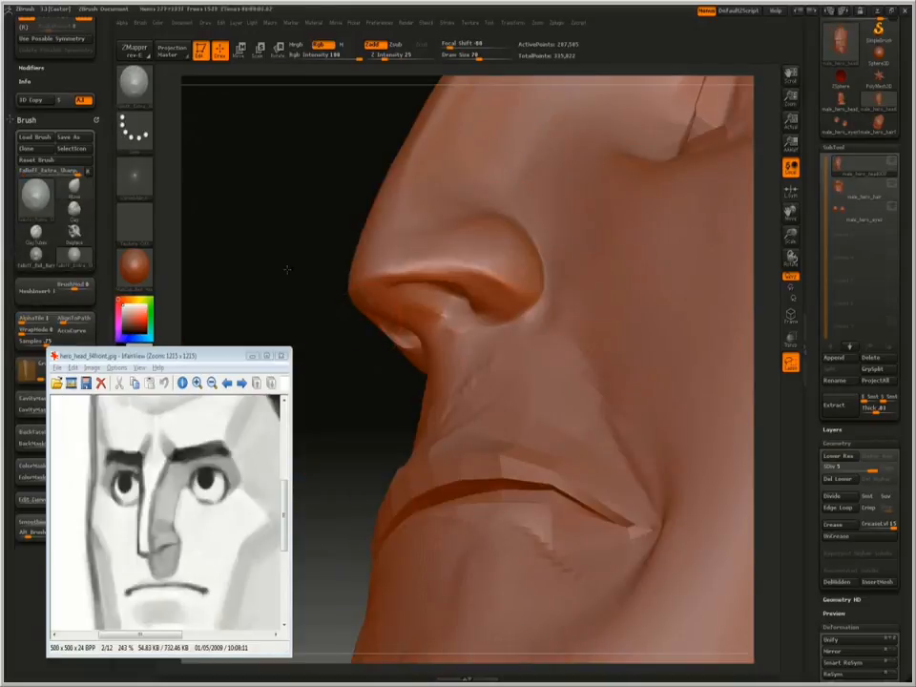
pyautogui.keyDown('alt'); pyautogui.moveTo(425, 329); pyautogui.dragTo(482, 368); pyautogui.keyUp('alt')
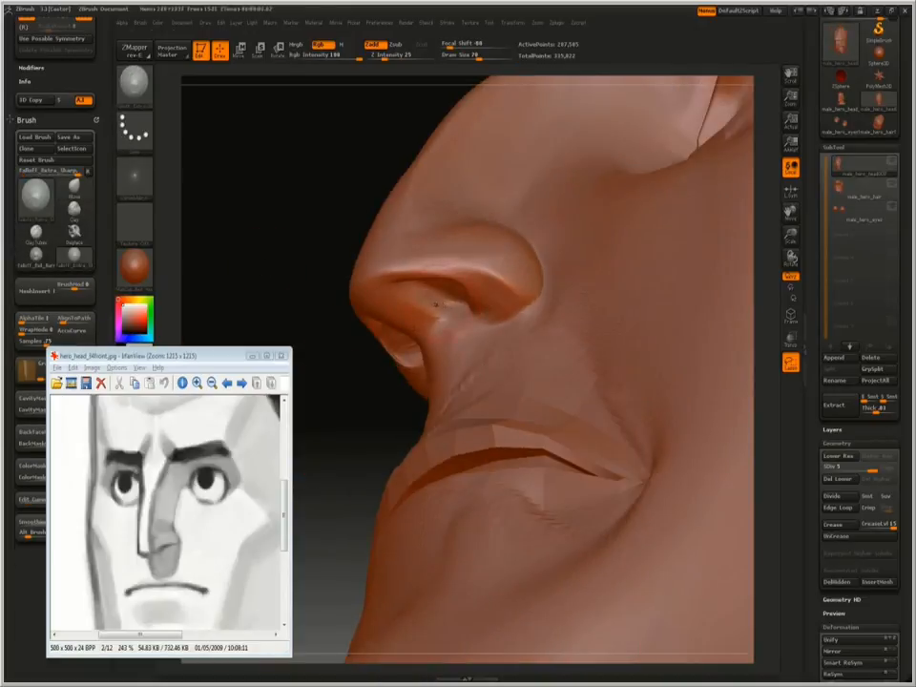
pyautogui.press('1')
pyautogui.moveTo(288, 271); pyautogui.dragTo(363, 277)
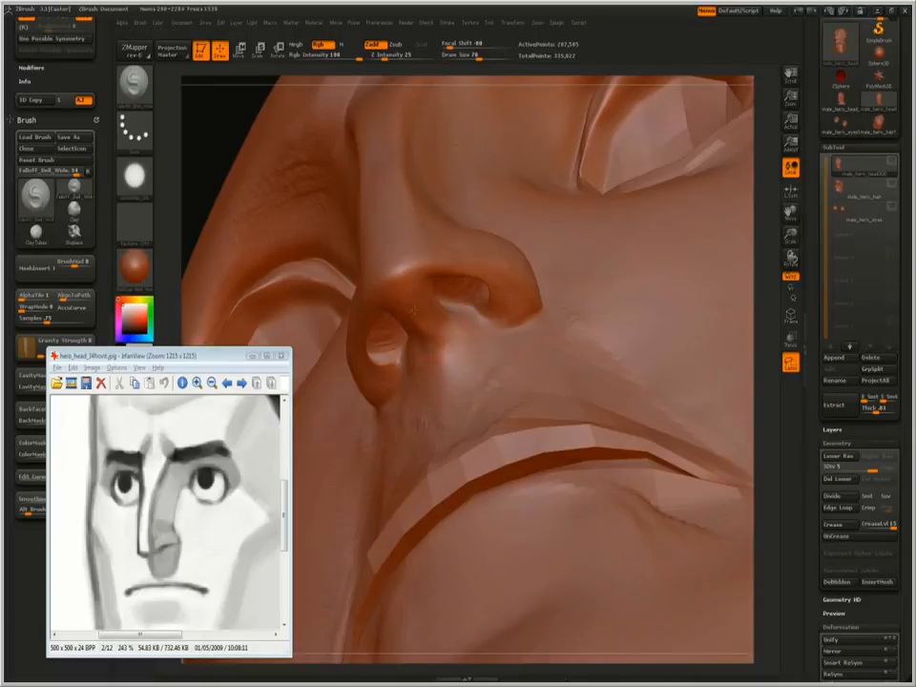
# Isolate the lower nose, lower its subdivision level by two and show the polygon frame.
pyautogui.moveTo(315, 202)
pyautogui.mouseDown()
pyautogui.moveTo(699, 188)
pyautogui.moveTo(570, 316)
pyautogui.moveTo(571, 205)
pyautogui.mouseUp()
pyautogui.moveTo(518, 199)
pyautogui.keyDown('ctrl'); pyautogui.keyDown('shift'); pyautogui.mouseDown()
pyautogui.moveTo(579, 255)
pyautogui.moveTo(487, 208)
pyautogui.mouseUp(); pyautogui.keyUp('shift'); pyautogui.keyUp('ctrl')
pyautogui.moveTo(554, 284)
pyautogui.keyDown('alt'); pyautogui.mouseDown()
pyautogui.moveTo(509, 327)
pyautogui.moveTo(590, 231)
pyautogui.moveTo(571, 184)
pyautogui.mouseUp(); pyautogui.keyUp('alt')
pyautogui.hotkey('shift', 'd')
pyautogui.hotkey('shift', 'd')
pyautogui.hotkey('shift', 'f')
# Reshape the underside of the nose at low subdivision, return it to level 5 and smooth the nostrils.
pyautogui.press('2')
pyautogui.hotkey('shift', 'd')
pyautogui.hotkey('shift', 'd')
pyautogui.press('d')
pyautogui.moveTo(484, 260); pyautogui.dragTo(380, 256)
pyautogui.moveTo(463, 185); pyautogui.dragTo(539, 233)
pyautogui.press('d')
pyautogui.press('d')
pyautogui.hotkey('shift', 'f')
pyautogui.moveTo(433, 329)
pyautogui.keyDown('shift'); pyautogui.mouseDown()
pyautogui.moveTo(388, 231)
pyautogui.moveTo(429, 263)
pyautogui.mouseUp(); pyautogui.keyUp('shift')
pyautogui.moveTo(521, 230); pyautogui.dragTo(516, 250)
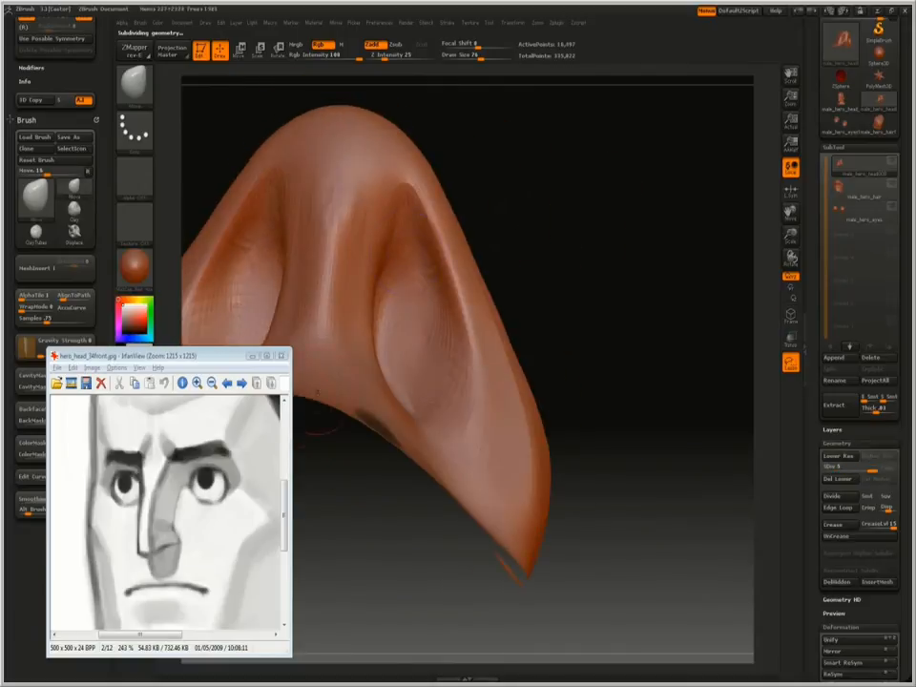
# Open the hero_sheet_copy.jpg reference and examine the nostril sketch and its handwritten note.
pyautogui.click(215, 446)
pyautogui.scroll(-4, 214, 446)
pyautogui.click(189, 506)
pyautogui.keyDown('ctrl'); pyautogui.scroll(4, 189, 468); pyautogui.keyUp('ctrl')
pyautogui.moveTo(199, 515)
pyautogui.mouseDown(button='right')
pyautogui.moveTo(162, 445)
pyautogui.moveTo(198, 477)
pyautogui.moveTo(209, 465)
pyautogui.mouseUp(button='right')
pyautogui.keyDown('ctrl'); pyautogui.scroll(-2, 161, 445); pyautogui.keyUp('ctrl')
pyautogui.keyDown('ctrl'); pyautogui.scroll(-1, 162, 446); pyautogui.keyUp('ctrl')
# Sculpt and smooth the septum base and nostril edges with the ClayTubes and Falloff_Extra_Sharp brushes.
pyautogui.moveTo(592, 230)
pyautogui.mouseDown()
pyautogui.moveTo(649, 227)
pyautogui.moveTo(667, 256)
pyautogui.moveTo(664, 204)
pyautogui.mouseUp()
pyautogui.press('space')
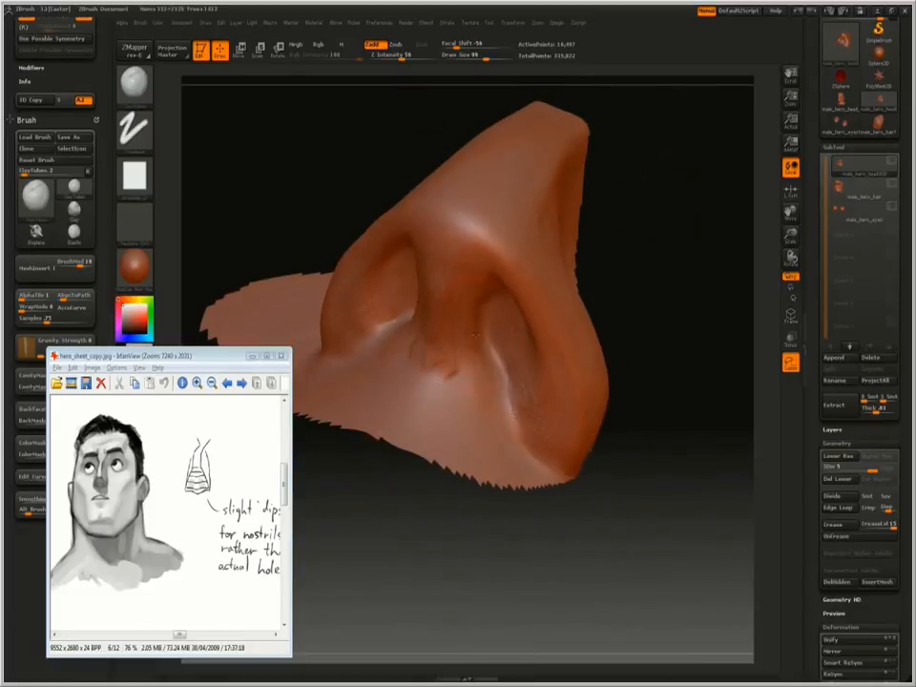
pyautogui.press('2')
pyautogui.moveTo(730, 307); pyautogui.dragTo(697, 313)
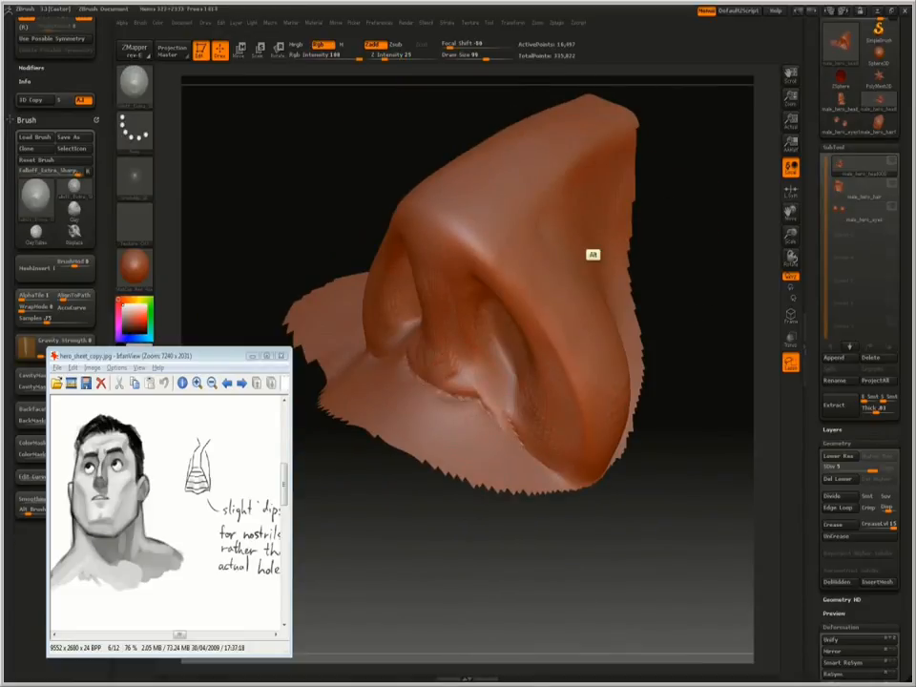
pyautogui.keyDown('shift'); pyautogui.moveTo(419, 370); pyautogui.dragTo(505, 427); pyautogui.keyUp('shift')
pyautogui.press('3')
pyautogui.moveTo(651, 270); pyautogui.dragTo(549, 215)
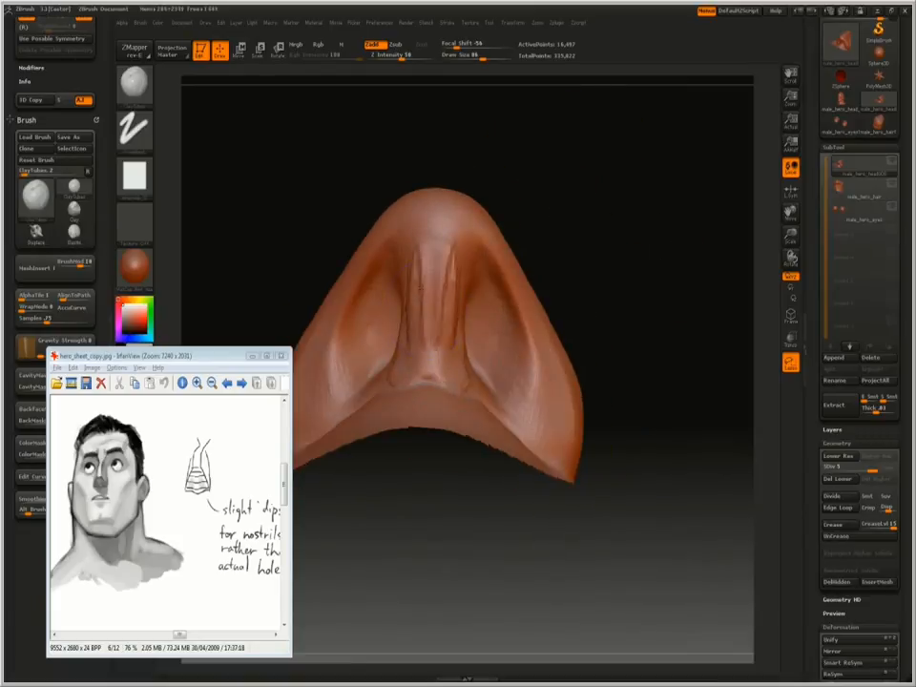
# Sculpt the hollow of the nostril and its surrounding rim with the ClayTubes brush.
pyautogui.moveTo(545, 169)
pyautogui.mouseDown()
pyautogui.moveTo(592, 254)
pyautogui.moveTo(460, 280)
pyautogui.moveTo(385, 347)
pyautogui.mouseUp()
pyautogui.press('2')
pyautogui.press('1')
pyautogui.moveTo(593, 254); pyautogui.dragTo(344, 333)
pyautogui.moveTo(593, 195); pyautogui.dragTo(697, 250)
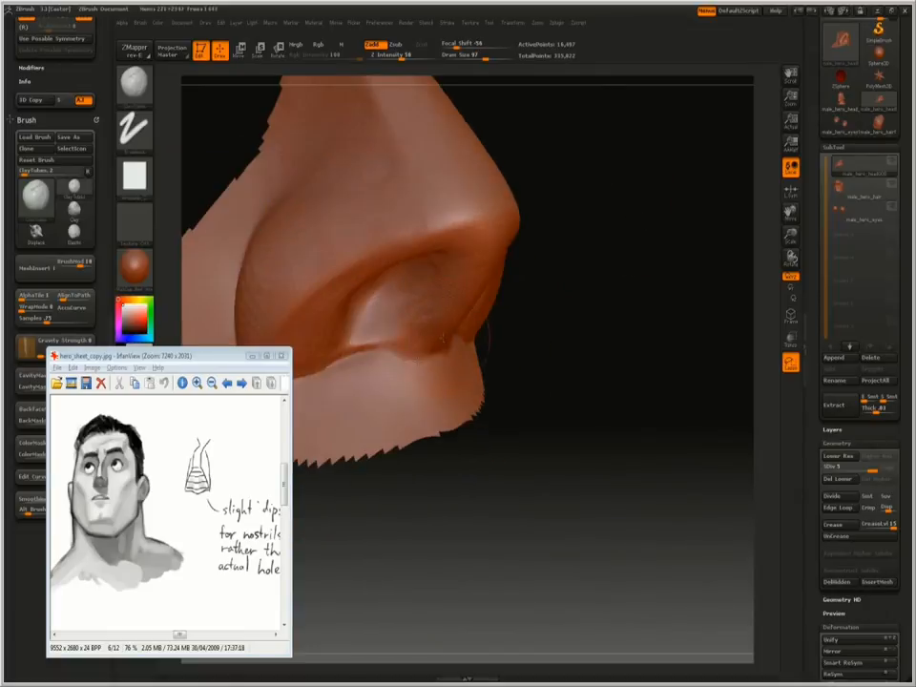
pyautogui.press('2')
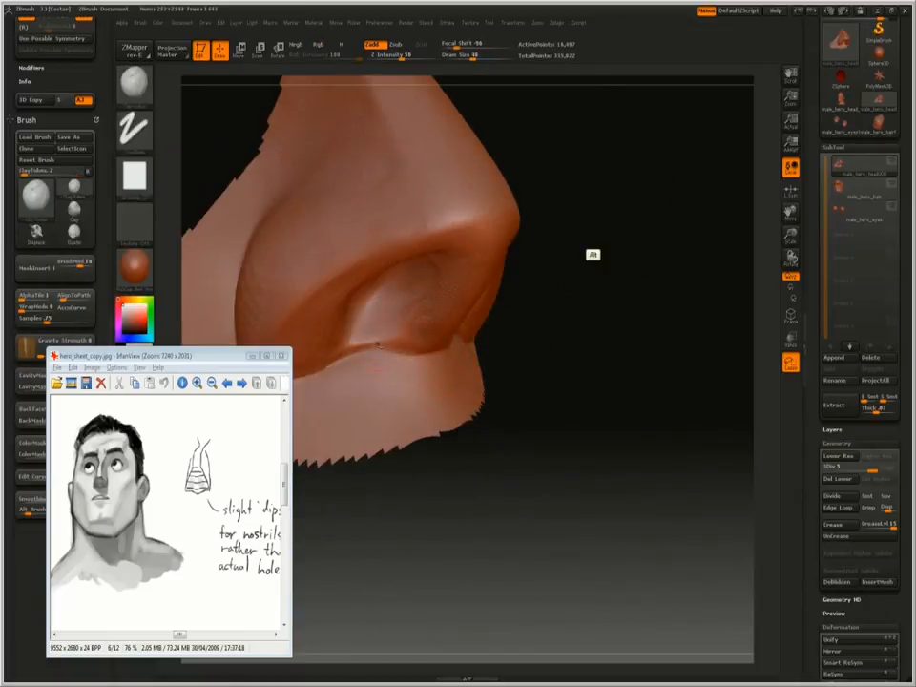
pyautogui.moveTo(630, 286); pyautogui.dragTo(335, 351)
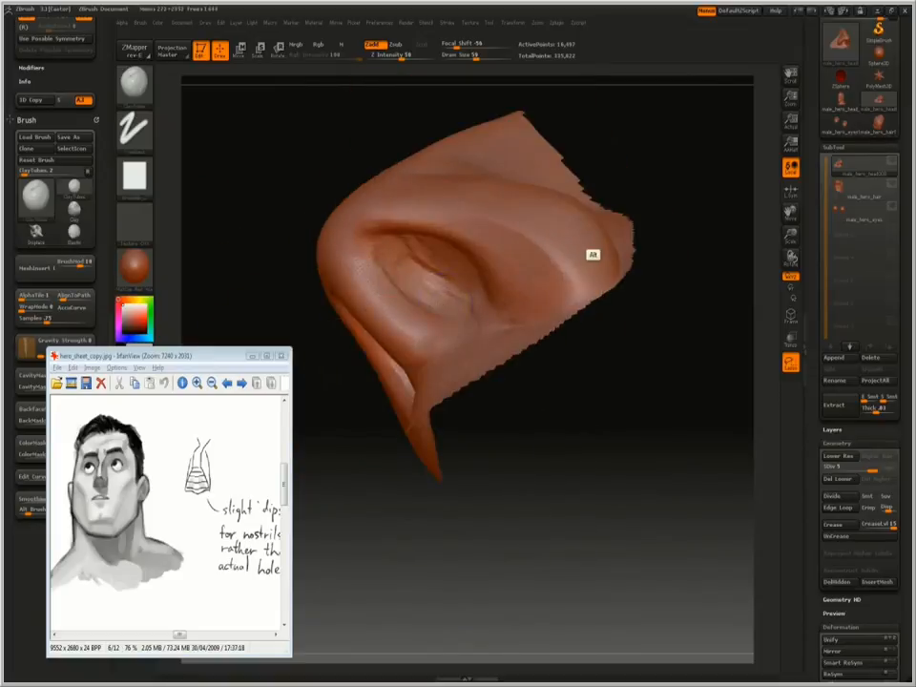
# Adjust the nostril and septum profile with the Move brush and tighten the nostril edge with the Pinch brush.
pyautogui.press('2')
pyautogui.moveTo(295, 196); pyautogui.dragTo(261, 220)
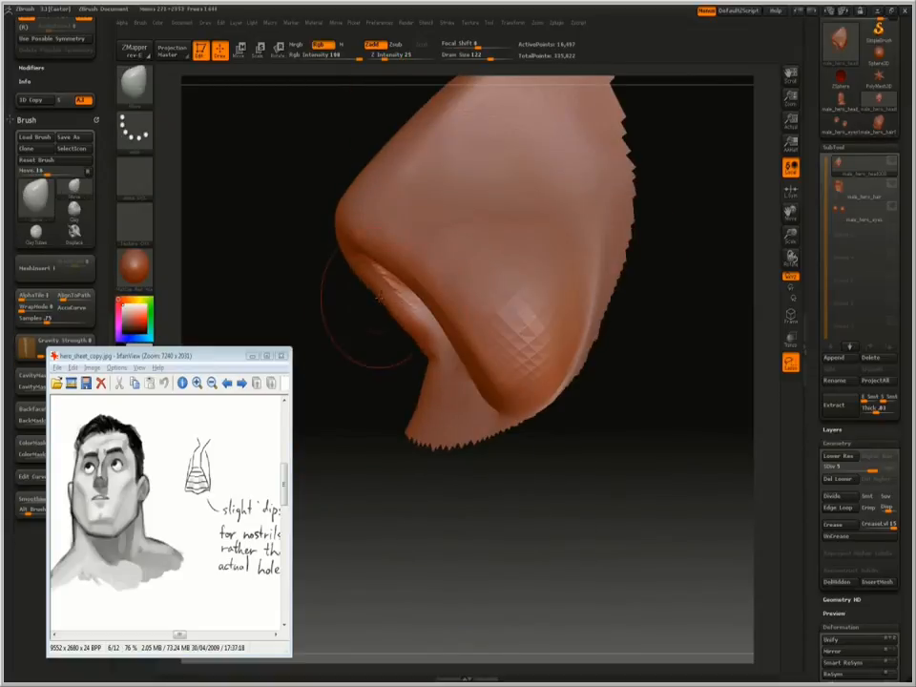
pyautogui.press('3')
pyautogui.press('space')
pyautogui.click(304, 208)
pyautogui.moveTo(310, 243)
pyautogui.mouseDown()
pyautogui.moveTo(339, 200)
pyautogui.moveTo(276, 231)
pyautogui.moveTo(515, 163)
pyautogui.moveTo(505, 161)
pyautogui.mouseUp()
# Show the nose's polygon frame, drop it to subdivision level 1, raise it to level 2 and reshape the nostril wing with the Move brush.
pyautogui.hotkey('shift', 'd')
pyautogui.hotkey('shift', 'd')
pyautogui.hotkey('shift', 'd')
pyautogui.hotkey('shift', 'd')
pyautogui.hotkey('shift', 'f')
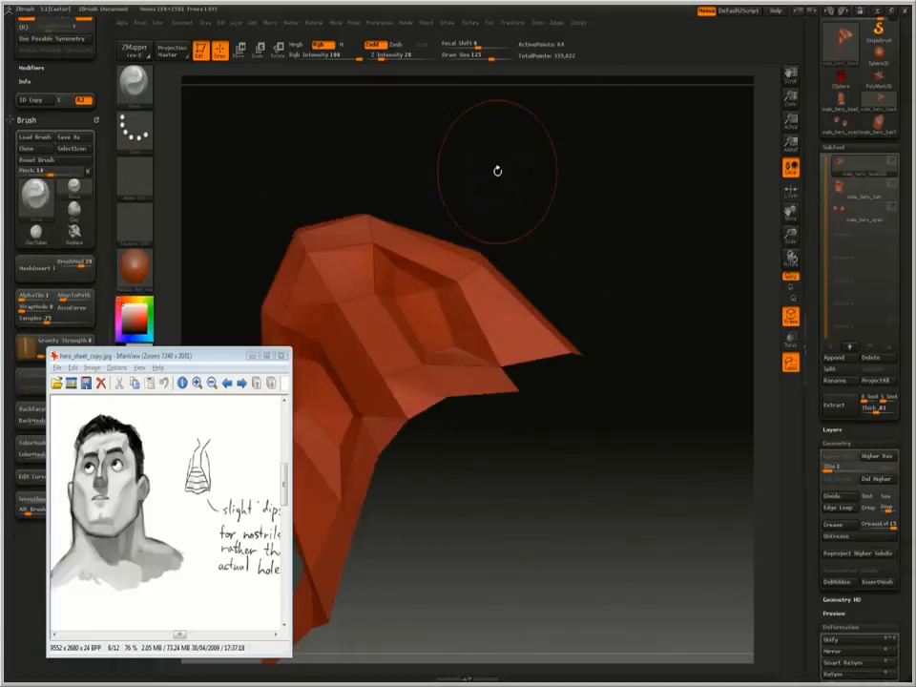
pyautogui.press('d')
pyautogui.press('2')
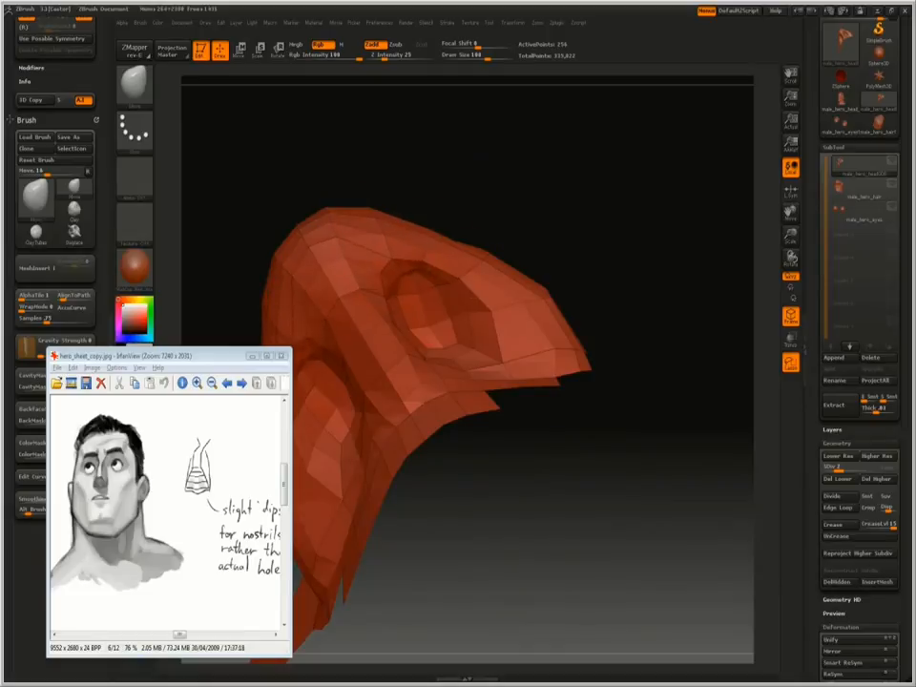
pyautogui.moveTo(456, 229); pyautogui.dragTo(446, 189)
pyautogui.moveTo(303, 320); pyautogui.dragTo(540, 159)
# Check the nostril form across the higher subdivision levels, hide the polygon frame and return the nose to level 5.
pyautogui.press('d')
pyautogui.press('d')
pyautogui.press('d')
pyautogui.hotkey('shift', 'd')
pyautogui.hotkey('shift', 'd')
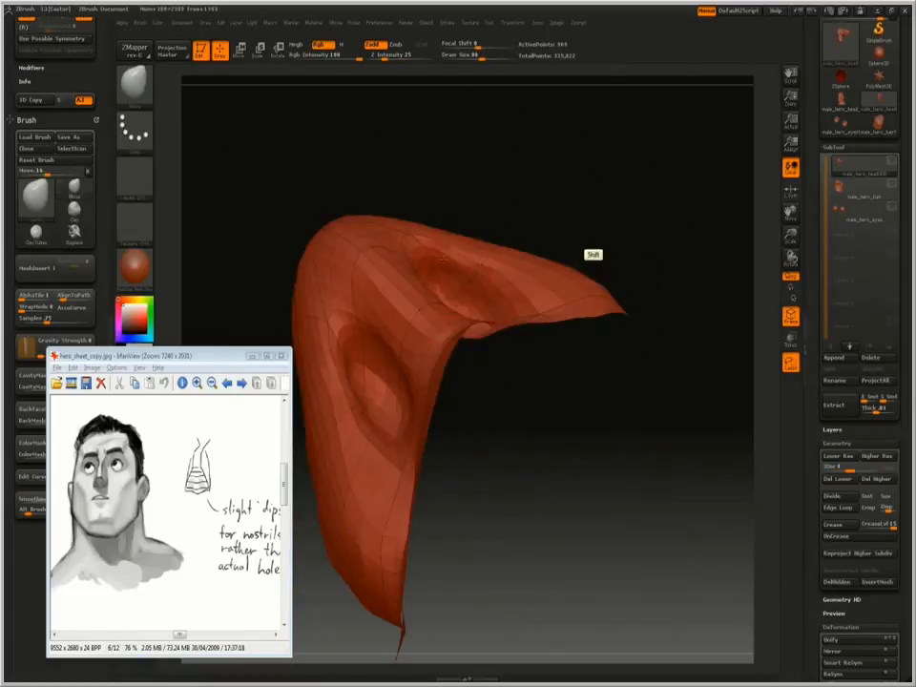
pyautogui.hotkey('shift', 'f')
pyautogui.press('d')
pyautogui.press('d')
pyautogui.moveTo(592, 254)
pyautogui.mouseDown()
pyautogui.moveTo(440, 241)
pyautogui.moveTo(612, 155)
pyautogui.moveTo(588, 253)
pyautogui.moveTo(589, 334)
pyautogui.moveTo(573, 343)
pyautogui.moveTo(420, 353)
pyautogui.moveTo(467, 325)
pyautogui.moveTo(410, 315)
pyautogui.moveTo(496, 332)
pyautogui.moveTo(592, 254)
pyautogui.moveTo(515, 286)
pyautogui.moveTo(400, 314)
pyautogui.mouseUp()
# Enlarge the hero's nose and eyes in the hero_sheet_copy.jpg reference and bring back hidden parts of the head.
pyautogui.moveTo(77, 447); pyautogui.dragTo(128, 499)
pyautogui.click(103, 473)
pyautogui.moveTo(667, 287)
pyautogui.mouseDown()
pyautogui.moveTo(668, 240)
pyautogui.moveTo(347, 340)
pyautogui.moveTo(288, 274)
pyautogui.moveTo(427, 272)
pyautogui.moveTo(493, 355)
pyautogui.moveTo(480, 550)
pyautogui.moveTo(366, 449)
pyautogui.moveTo(541, 342)
pyautogui.moveTo(517, 296)
pyautogui.moveTo(555, 137)
pyautogui.moveTo(476, 547)
pyautogui.moveTo(434, 284)
pyautogui.moveTo(258, 211)
pyautogui.mouseUp()
pyautogui.keyDown('ctrl'); pyautogui.keyDown('shift'); pyautogui.click(667, 239); pyautogui.keyUp('shift'); pyautogui.keyUp('ctrl')
# Lower the nose to subdivision level 2 with the polygon frame shown and reshape the nostril wings with the Move brush.
pyautogui.press('b')
pyautogui.press('c')
pyautogui.press('t')
pyautogui.press('b')
pyautogui.press('m')
pyautogui.press('v')
pyautogui.press('b')
pyautogui.press('c')
pyautogui.press('t')
pyautogui.press('b')
pyautogui.press('m')
pyautogui.press('v')
pyautogui.hotkey('shift', 'd')
pyautogui.hotkey('shift', 'd')
pyautogui.hotkey('shift', 'd')
pyautogui.hotkey('shift', 'f')
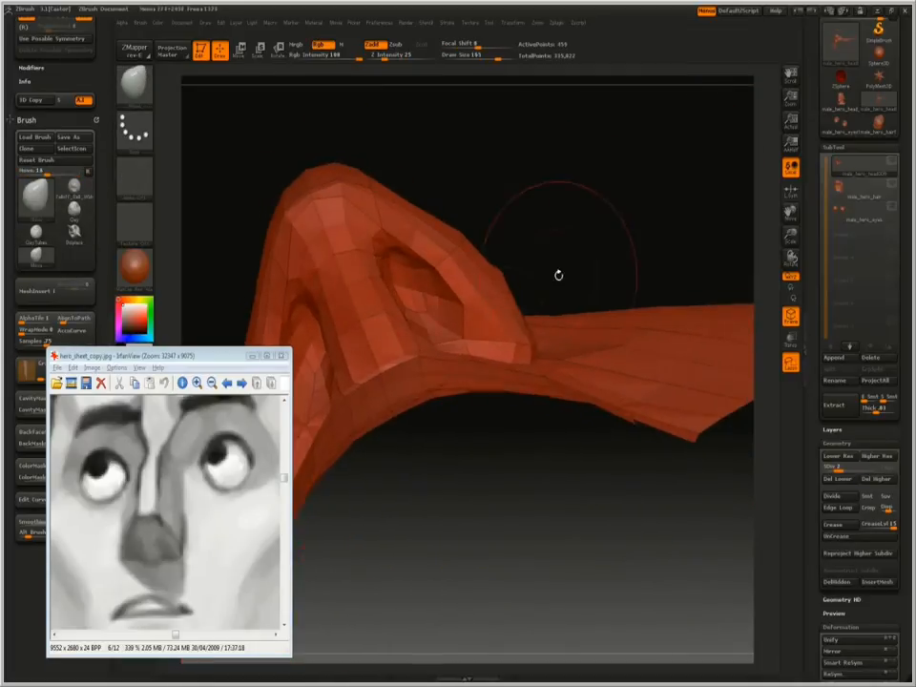
pyautogui.moveTo(507, 310); pyautogui.dragTo(459, 240)
# Hide the polygon frame, return the nose to level 5 and refine the nostril rims with the ClayTubes and Move brushes.
pyautogui.hotkey('shift', 'f')
pyautogui.press('d')
pyautogui.press('d')
pyautogui.press('d')
pyautogui.press('b')
pyautogui.press('c')
pyautogui.press('t')
pyautogui.moveTo(522, 195)
pyautogui.mouseDown()
pyautogui.moveTo(478, 547)
pyautogui.moveTo(557, 235)
pyautogui.mouseUp()
pyautogui.press('b')
pyautogui.press('m')
pyautogui.press('v')
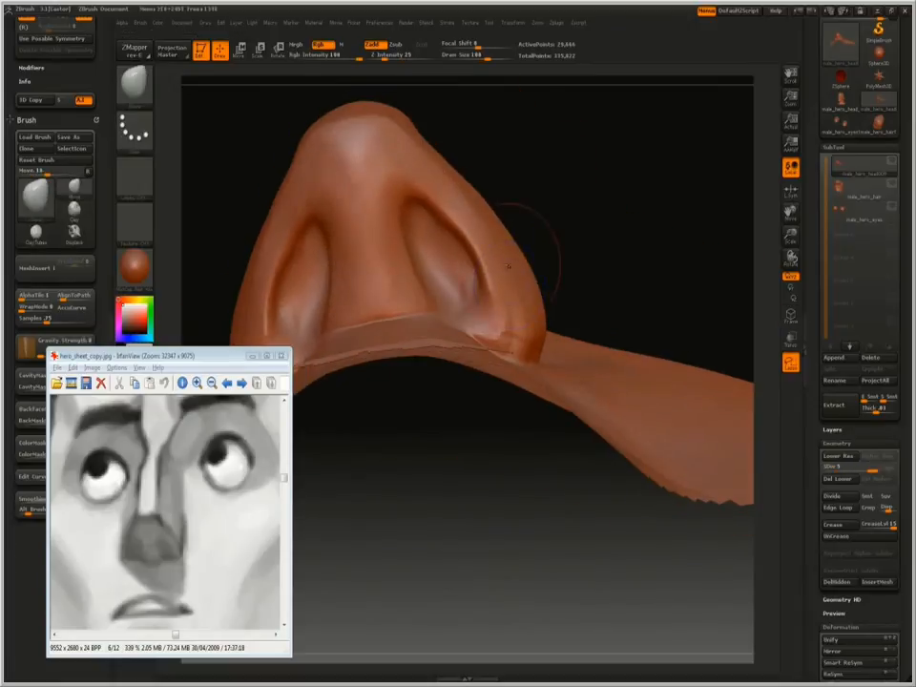
pyautogui.moveTo(592, 181)
pyautogui.mouseDown()
pyautogui.moveTo(634, 206)
pyautogui.moveTo(572, 314)
pyautogui.moveTo(611, 210)
pyautogui.moveTo(410, 355)
pyautogui.mouseUp()
pyautogui.press(']')
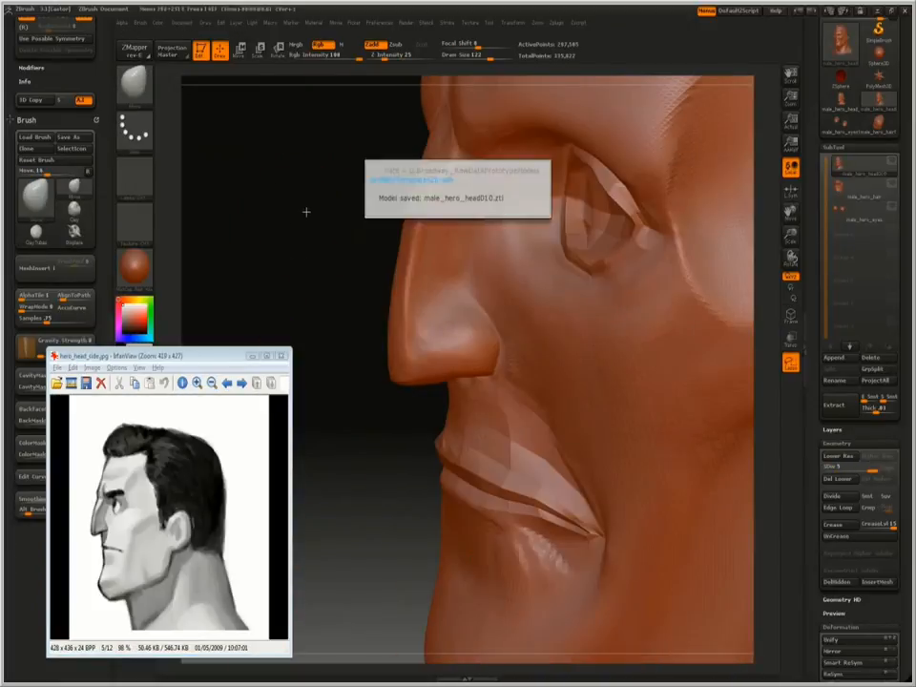
# Rework the side of the face at subdivision level 1 with the Move brush, following the hero_head_side.jpg reference.
pyautogui.moveTo(311, 202); pyautogui.dragTo(450, 203)
pyautogui.moveTo(363, 205)
pyautogui.mouseDown()
pyautogui.moveTo(220, 219)
pyautogui.moveTo(297, 229)
pyautogui.mouseUp()
pyautogui.press('b')
pyautogui.press('c')
pyautogui.press('t')
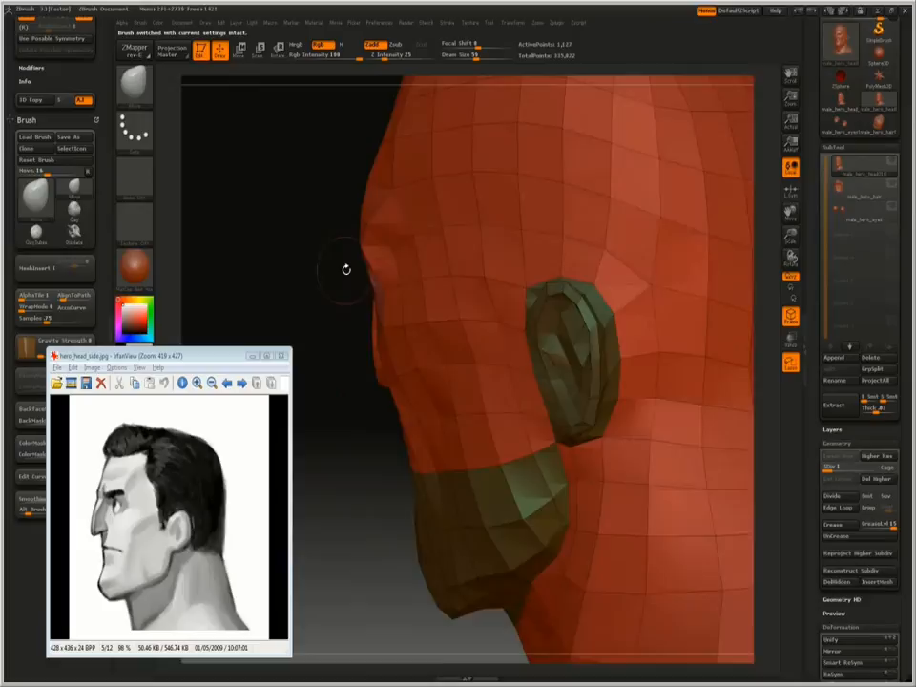
pyautogui.moveTo(347, 266)
pyautogui.mouseDown()
pyautogui.moveTo(315, 257)
pyautogui.moveTo(325, 246)
pyautogui.mouseUp()
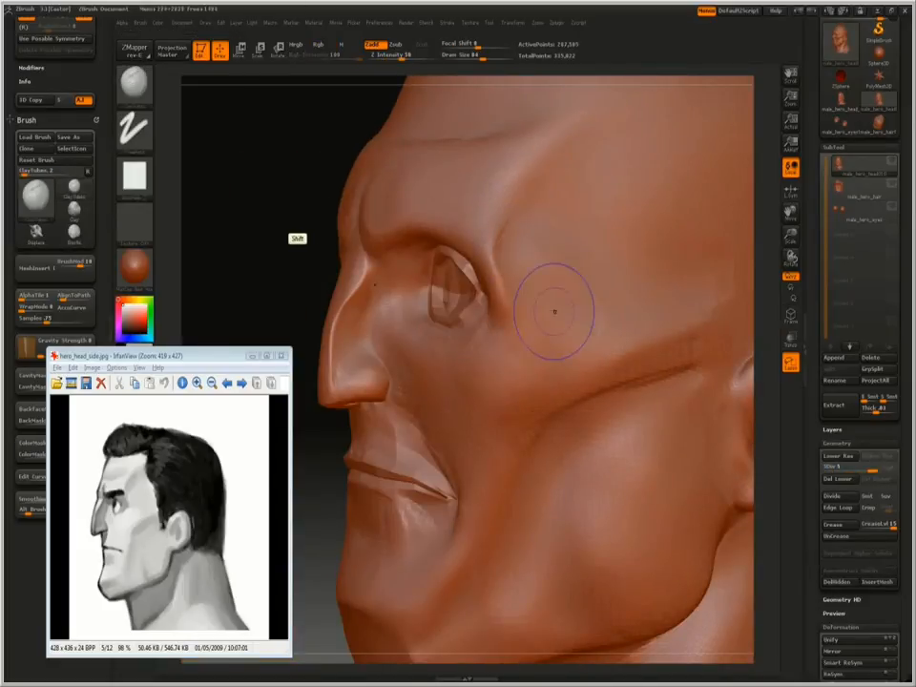
# Sculpt the cheekbone plane and sharpen the jawline with the ClayTubes and Falloff_Extra_Sharp brushes.
pyautogui.keyDown('shift'); pyautogui.moveTo(324, 246); pyautogui.dragTo(289, 229); pyautogui.keyUp('shift')
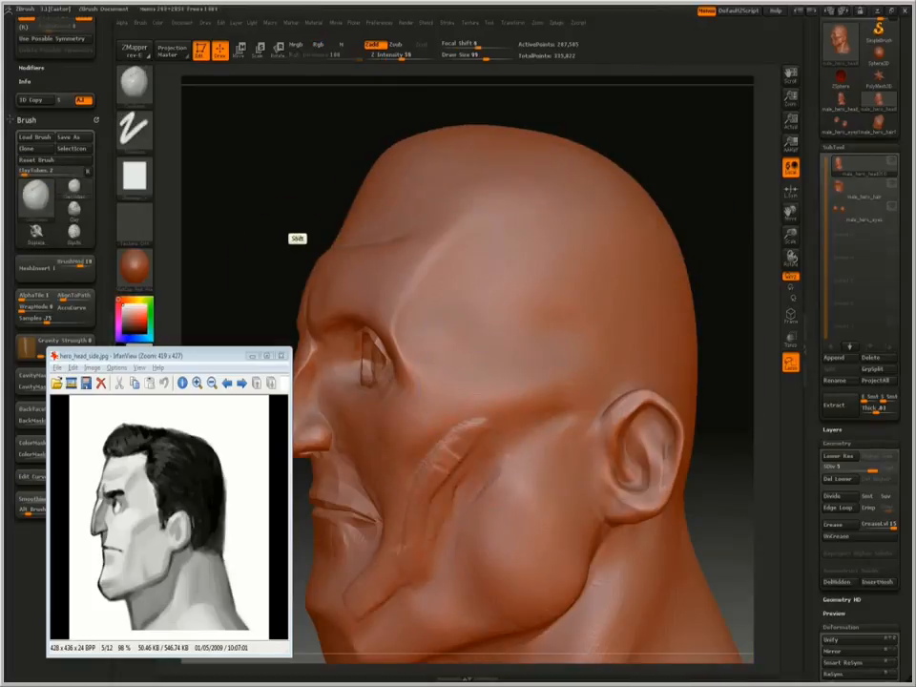
pyautogui.keyDown('alt'); pyautogui.moveTo(238, 324); pyautogui.dragTo(238, 96); pyautogui.keyUp('alt')
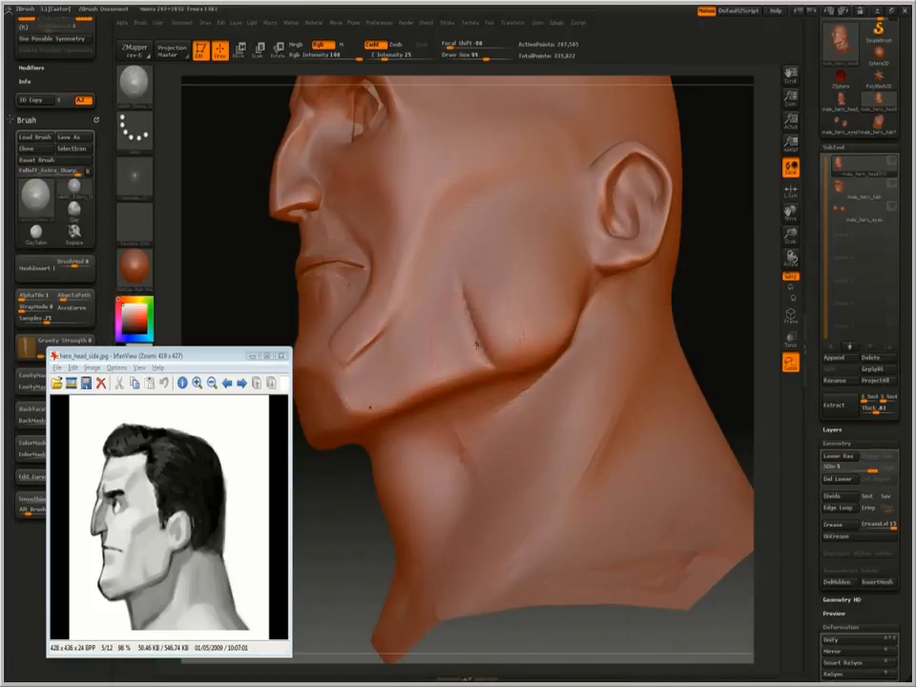
pyautogui.moveTo(238, 286)
pyautogui.keyDown('shift'); pyautogui.mouseDown()
pyautogui.moveTo(258, 248)
pyautogui.moveTo(248, 276)
pyautogui.mouseUp(); pyautogui.keyUp('shift')
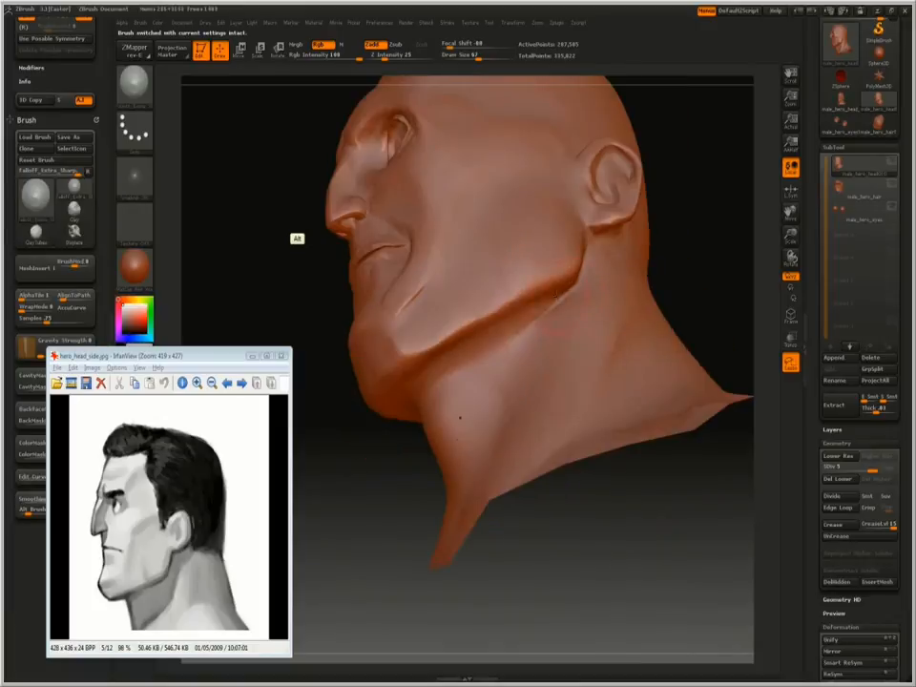
pyautogui.moveTo(620, 516); pyautogui.dragTo(608, 430)
pyautogui.moveTo(296, 237)
pyautogui.mouseDown()
pyautogui.moveTo(331, 347)
pyautogui.moveTo(324, 315)
pyautogui.mouseUp()
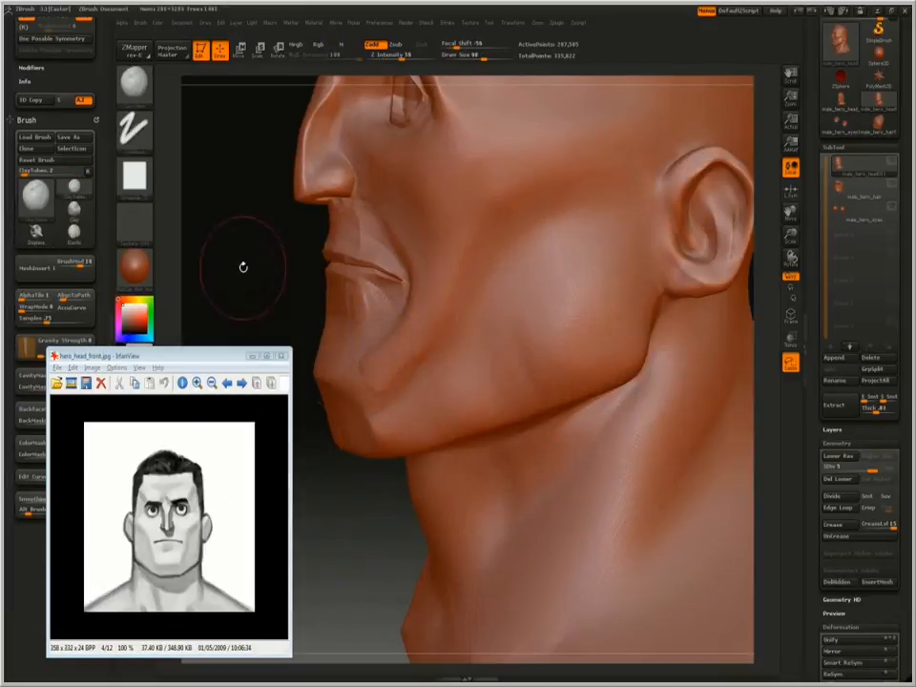
# Adjust the jaw and chin from the front with the Move brush at level 4, matching the hero_head_front.jpg reference.
pyautogui.moveTo(241, 266)
pyautogui.mouseDown()
pyautogui.moveTo(211, 309)
pyautogui.moveTo(222, 323)
pyautogui.mouseUp()
pyautogui.moveTo(720, 229)
pyautogui.mouseDown()
pyautogui.moveTo(678, 215)
pyautogui.moveTo(611, 239)
pyautogui.mouseUp()
pyautogui.moveTo(239, 299)
pyautogui.mouseDown()
pyautogui.moveTo(297, 298)
pyautogui.moveTo(363, 315)
pyautogui.mouseUp()
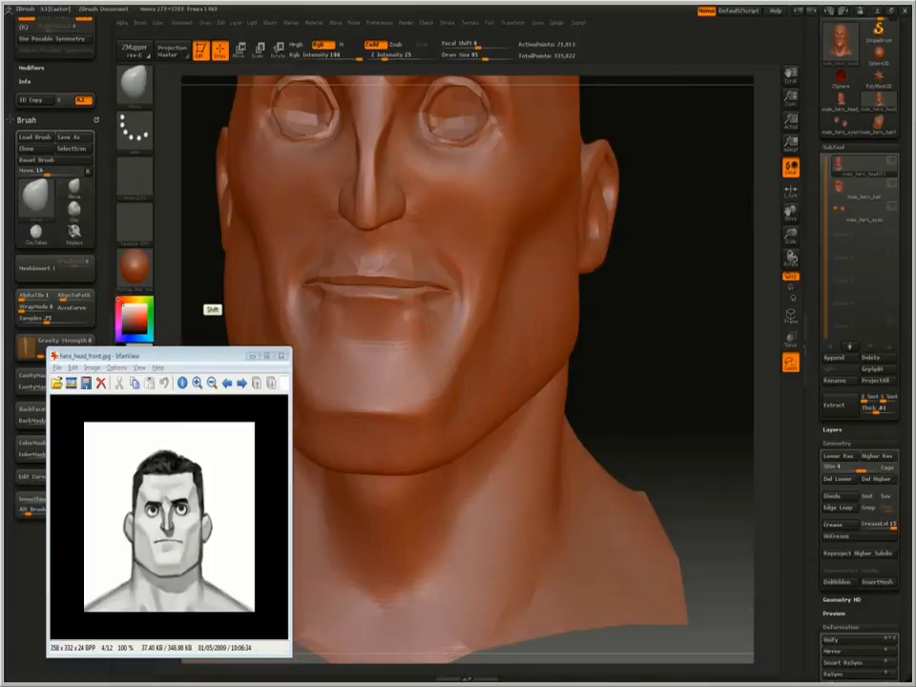
pyautogui.moveTo(673, 314); pyautogui.dragTo(610, 311)
pyautogui.keyDown('shift'); pyautogui.moveTo(492, 277); pyautogui.dragTo(476, 311); pyautogui.keyUp('shift')
pyautogui.moveTo(610, 311); pyautogui.dragTo(673, 311)
# Isolate the chin area, inspect its polygon frame at subdivision level 1 and raise it to level 5.
pyautogui.moveTo(578, 239)
pyautogui.keyDown('alt'); pyautogui.mouseDown()
pyautogui.moveTo(629, 309)
pyautogui.moveTo(311, 342)
pyautogui.moveTo(388, 378)
pyautogui.moveTo(435, 426)
pyautogui.moveTo(558, 184)
pyautogui.moveTo(434, 214)
pyautogui.moveTo(662, 365)
pyautogui.moveTo(509, 282)
pyautogui.moveTo(540, 266)
pyautogui.moveTo(520, 268)
pyautogui.moveTo(534, 250)
pyautogui.moveTo(544, 191)
pyautogui.moveTo(419, 220)
pyautogui.moveTo(327, 354)
pyautogui.mouseUp(); pyautogui.keyUp('alt')
pyautogui.keyDown('ctrl'); pyautogui.keyDown('shift'); pyautogui.click(388, 378); pyautogui.keyUp('shift'); pyautogui.keyUp('ctrl')
pyautogui.hotkey('shift', 'd')
pyautogui.hotkey('shift', 'd')
pyautogui.hotkey('shift', 'd')
pyautogui.hotkey('shift', 'f')
pyautogui.hotkey('shift', 'f')
pyautogui.press('d')
pyautogui.press('d')
pyautogui.press('d')
pyautogui.press('d')
# Shape the front and side planes of the chin with the Pinch, ClayTubes and Move brushes.
pyautogui.press('b')
pyautogui.press('p')
pyautogui.press('i')
pyautogui.press('b')
pyautogui.press('c')
pyautogui.press('t')
pyautogui.moveTo(454, 252); pyautogui.dragTo(487, 282)
pyautogui.moveTo(548, 282)
pyautogui.mouseDown()
pyautogui.moveTo(440, 240)
pyautogui.moveTo(477, 246)
pyautogui.mouseUp()
pyautogui.press('b')
pyautogui.press('m')
pyautogui.press('v')
pyautogui.moveTo(477, 246)
pyautogui.keyDown('alt'); pyautogui.mouseDown()
pyautogui.moveTo(572, 254)
pyautogui.moveTo(612, 236)
pyautogui.moveTo(478, 195)
pyautogui.moveTo(502, 137)
pyautogui.moveTo(476, 220)
pyautogui.mouseUp(); pyautogui.keyUp('alt')
# Build up the area directly beneath the lower lip with the ClayTubes and Move brushes.
pyautogui.press('b')
pyautogui.press('c')
pyautogui.press('t')
pyautogui.press('b')
pyautogui.press('m')
pyautogui.press('v')
pyautogui.press('b')
pyautogui.press('c')
pyautogui.press('t')
pyautogui.keyDown('ctrl'); pyautogui.moveTo(300, 288); pyautogui.dragTo(475, 276); pyautogui.keyUp('ctrl')
pyautogui.moveTo(496, 210); pyautogui.dragTo(544, 205)
# Carve the crease below the lower lip with the Falloff_Extra_Sharp brush, rework it with ClayTubes and smooth it.
pyautogui.moveTo(503, 287); pyautogui.dragTo(482, 333)
pyautogui.press('b')
pyautogui.press('f')
pyautogui.keyDown('alt'); pyautogui.moveTo(482, 333); pyautogui.dragTo(520, 346); pyautogui.keyUp('alt')
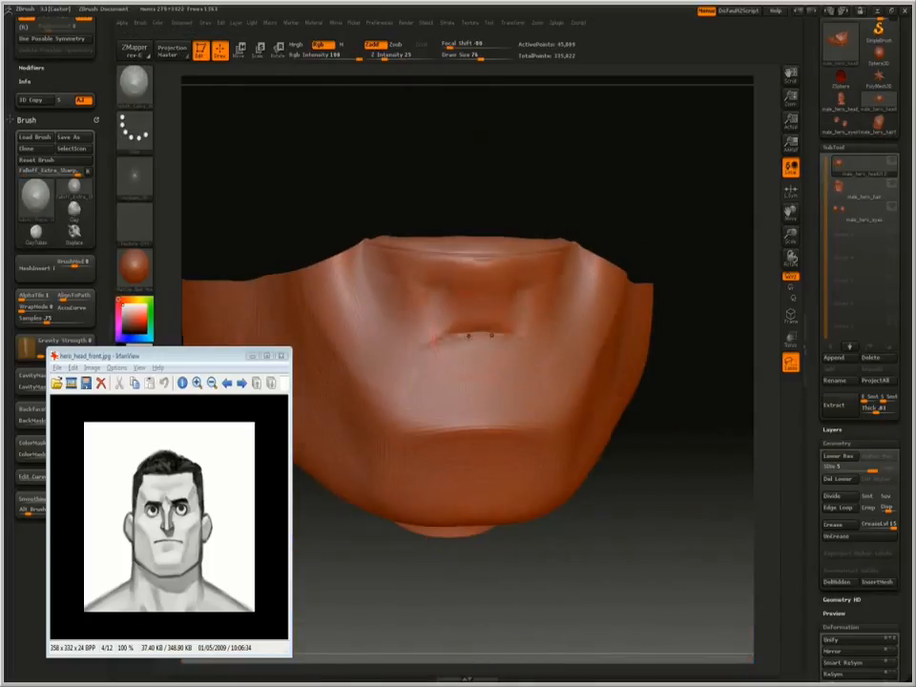
pyautogui.press('b')
pyautogui.press('c')
pyautogui.press('t')
pyautogui.moveTo(668, 315); pyautogui.dragTo(667, 363)
pyautogui.keyDown('shift'); pyautogui.moveTo(396, 300); pyautogui.dragTo(386, 336); pyautogui.keyUp('shift')
# Reshape the hollow between the lower lip and chin with an enlarged Move brush.
pyautogui.press('b')
pyautogui.press('m')
pyautogui.press('v')
pyautogui.moveTo(675, 229)
pyautogui.keyDown('alt'); pyautogui.mouseDown()
pyautogui.moveTo(670, 206)
pyautogui.moveTo(739, 212)
pyautogui.mouseUp(); pyautogui.keyUp('alt')
pyautogui.press(']')
pyautogui.press(']')
pyautogui.press(']')
pyautogui.press(']')
pyautogui.press(']')
pyautogui.press(']')
pyautogui.moveTo(429, 327); pyautogui.dragTo(451, 326)
pyautogui.moveTo(649, 152)
pyautogui.mouseDown()
pyautogui.moveTo(542, 143)
pyautogui.moveTo(668, 143)
pyautogui.moveTo(469, 139)
pyautogui.moveTo(469, 182)
pyautogui.moveTo(622, 141)
pyautogui.moveTo(622, 186)
pyautogui.mouseUp()
# Define the edges of the hollow under the lower lip with smaller Pinch and ClayTubes brushes.
pyautogui.press('b')
pyautogui.press('p')
pyautogui.press('i')
pyautogui.press('[')
pyautogui.press('[')
pyautogui.press('[')
pyautogui.press('[')
pyautogui.press('b')
pyautogui.press('c')
pyautogui.press('t')
pyautogui.moveTo(386, 225); pyautogui.dragTo(418, 287)
pyautogui.moveTo(717, 171)
pyautogui.mouseDown()
pyautogui.moveTo(617, 177)
pyautogui.moveTo(715, 189)
pyautogui.mouseUp()
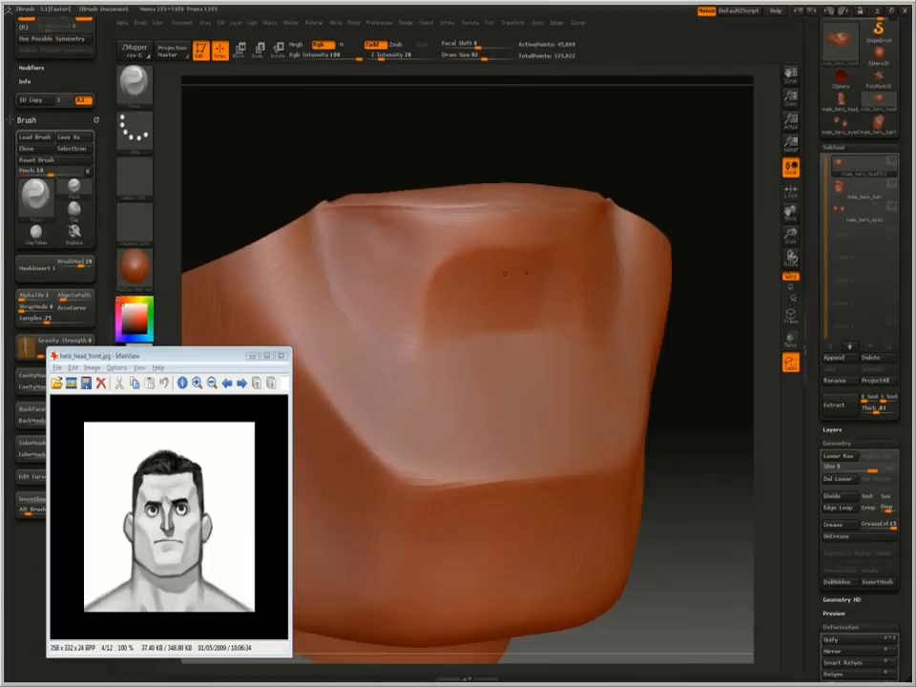
# Refine the surface and edges of the hollow below the lower lip with the Pinch and Standard brushes.
pyautogui.moveTo(485, 295); pyautogui.dragTo(487, 294)
pyautogui.moveTo(382, 171)
pyautogui.mouseDown()
pyautogui.moveTo(509, 247)
pyautogui.moveTo(620, 252)
pyautogui.moveTo(621, 288)
pyautogui.moveTo(482, 310)
pyautogui.mouseUp()
pyautogui.press('b')
pyautogui.press('p')
pyautogui.press('i')
pyautogui.press('b')
pyautogui.press('s')
pyautogui.press('t')
pyautogui.moveTo(563, 279)
pyautogui.mouseDown()
pyautogui.moveTo(459, 232)
pyautogui.moveTo(544, 376)
pyautogui.mouseUp()
pyautogui.press('b')
pyautogui.press('p')
pyautogui.press('i')
pyautogui.moveTo(525, 369)
pyautogui.mouseDown()
pyautogui.moveTo(550, 288)
pyautogui.moveTo(501, 329)
pyautogui.moveTo(621, 192)
pyautogui.mouseUp()
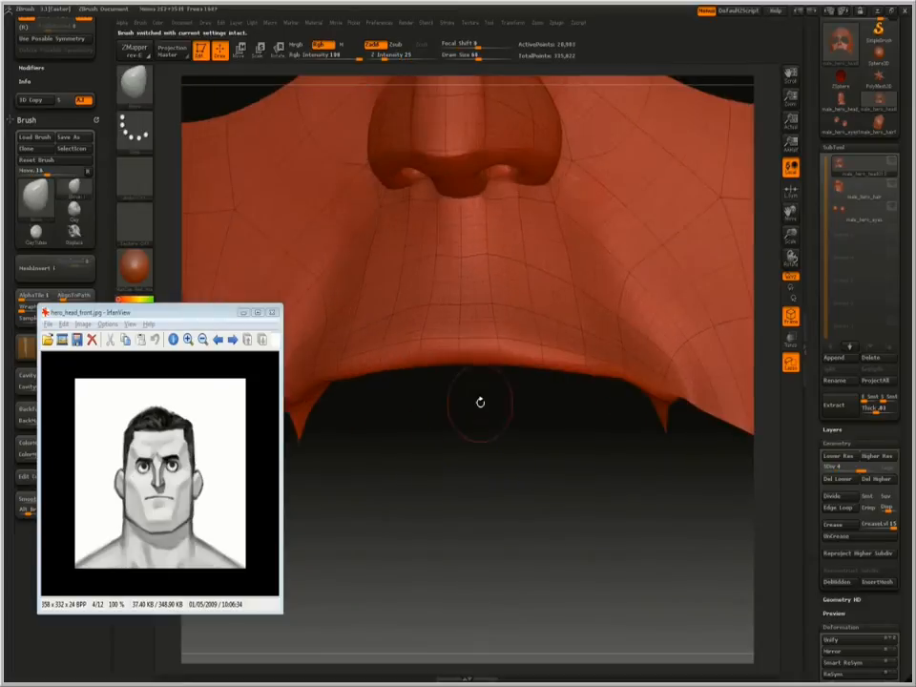
# Reshape the isolated upper lip with the Move brush at low subdivision, raise the level and build it up with ClayTubes.
pyautogui.moveTo(476, 400)
pyautogui.mouseDown()
pyautogui.moveTo(534, 372)
pyautogui.moveTo(645, 391)
pyautogui.moveTo(582, 362)
pyautogui.moveTo(554, 382)
pyautogui.moveTo(457, 395)
pyautogui.moveTo(381, 365)
pyautogui.moveTo(449, 370)
pyautogui.moveTo(363, 341)
pyautogui.mouseUp()
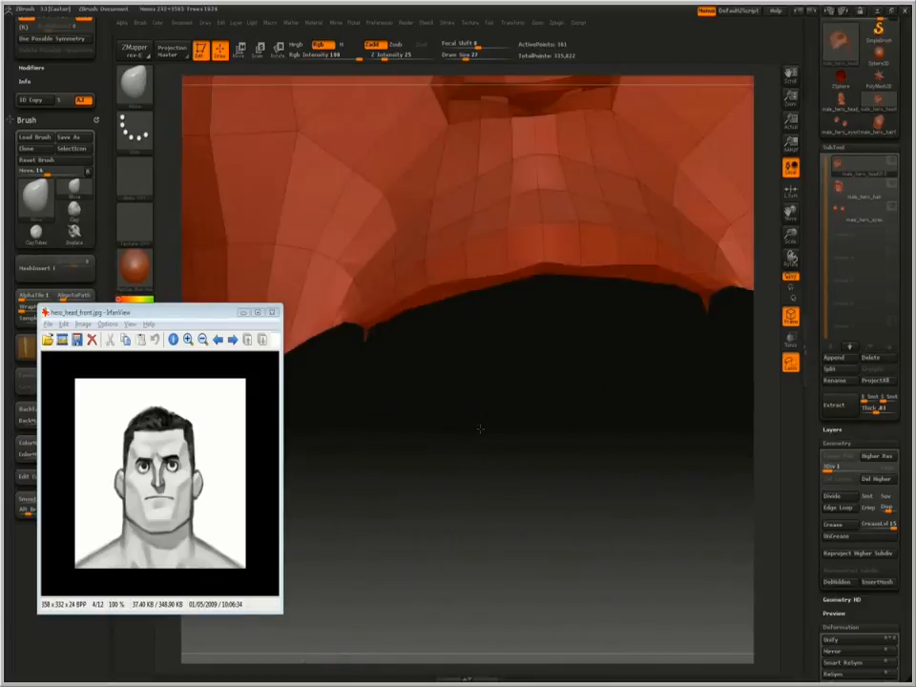
pyautogui.hotkey('ctrl', 'd')
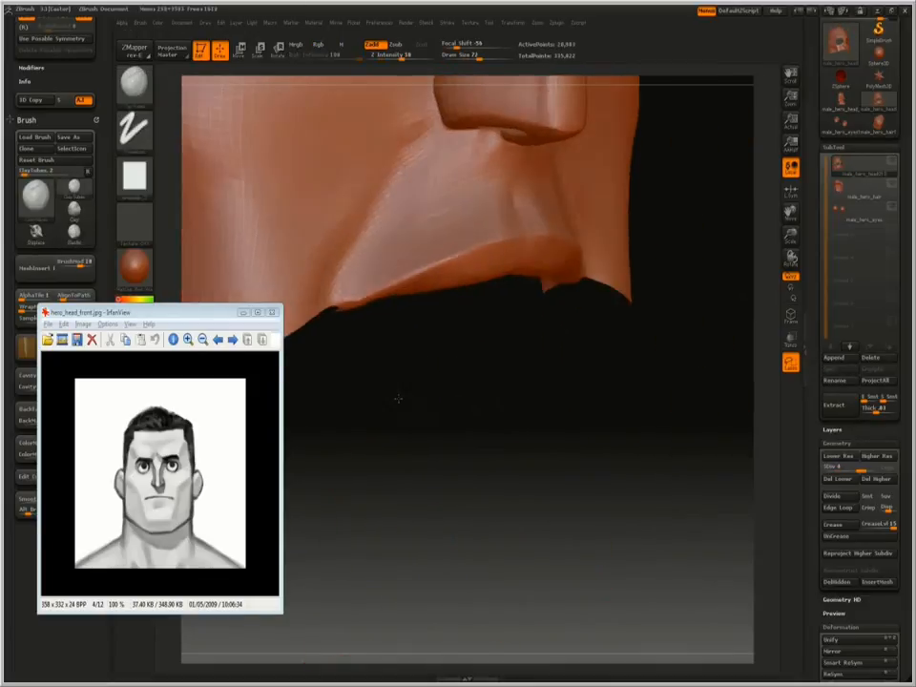
pyautogui.moveTo(477, 286)
pyautogui.mouseDown()
pyautogui.moveTo(528, 231)
pyautogui.moveTo(423, 269)
pyautogui.moveTo(468, 397)
pyautogui.mouseUp()
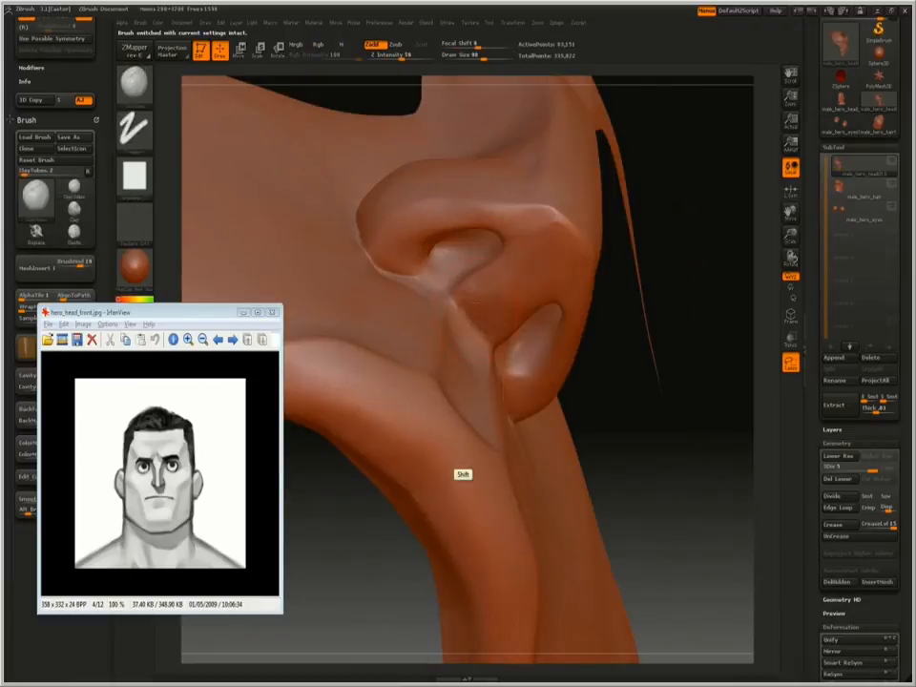
# Refine the area under the nose and the philtrum with the Falloff_Extra_Sharp and Move brushes.
pyautogui.moveTo(613, 232)
pyautogui.mouseDown()
pyautogui.moveTo(692, 231)
pyautogui.moveTo(668, 334)
pyautogui.moveTo(626, 431)
pyautogui.moveTo(623, 495)
pyautogui.mouseUp()
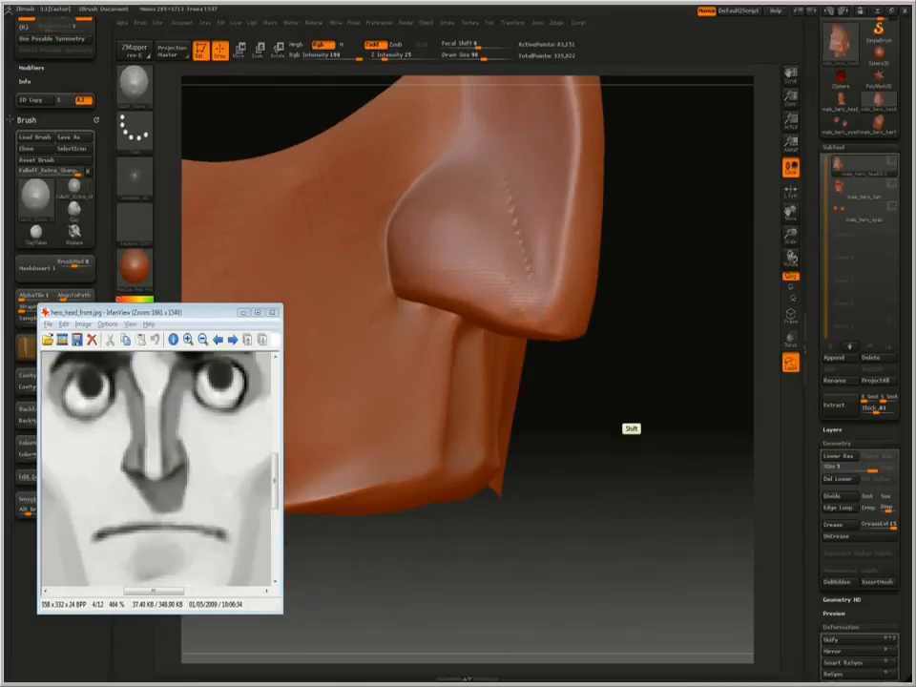
pyautogui.moveTo(664, 236)
pyautogui.keyDown('alt'); pyautogui.mouseDown()
pyautogui.moveTo(686, 403)
pyautogui.moveTo(656, 413)
pyautogui.mouseUp(); pyautogui.keyUp('alt')
pyautogui.moveTo(601, 573)
pyautogui.keyDown('alt'); pyautogui.mouseDown()
pyautogui.moveTo(553, 467)
pyautogui.moveTo(467, 559)
pyautogui.moveTo(572, 559)
pyautogui.moveTo(564, 517)
pyautogui.moveTo(514, 519)
pyautogui.moveTo(535, 460)
pyautogui.mouseUp(); pyautogui.keyUp('alt')
pyautogui.press('2')
pyautogui.press('1')
pyautogui.press('space')
pyautogui.moveTo(510, 308); pyautogui.dragTo(499, 308)
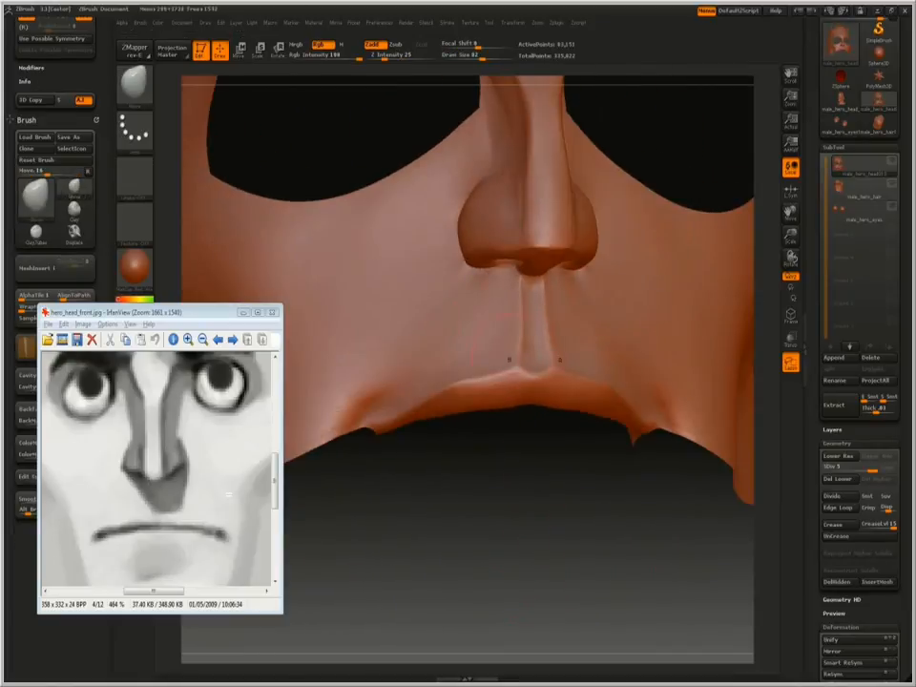
# Sharpen the upper edge of the upper lip with the Pinch brush at draw size 67.
pyautogui.keyDown('alt'); pyautogui.moveTo(533, 485); pyautogui.dragTo(496, 515); pyautogui.keyUp('alt')
pyautogui.press('3')
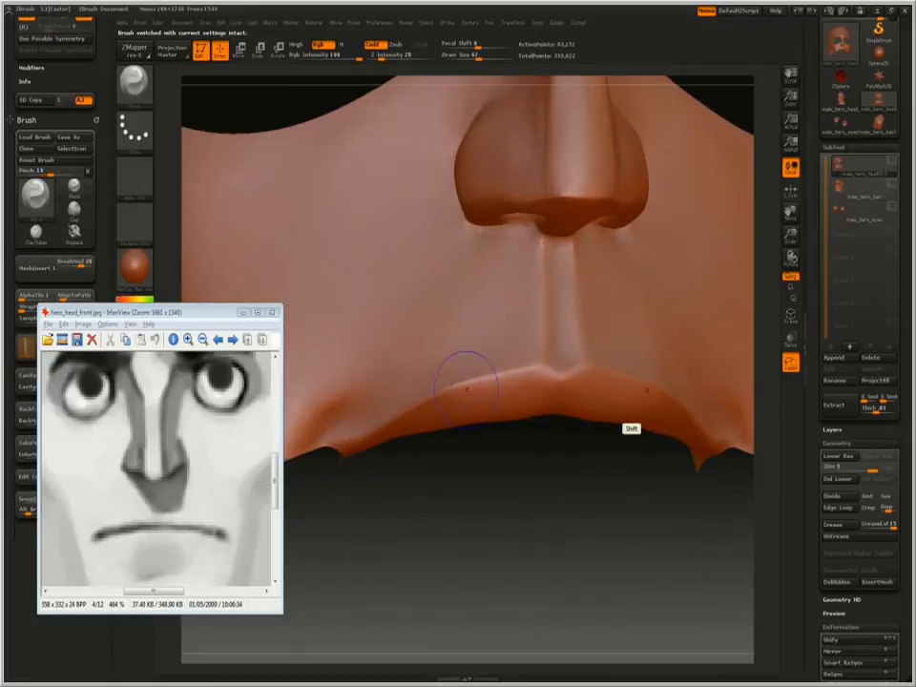
pyautogui.keyDown('alt'); pyautogui.moveTo(557, 493); pyautogui.dragTo(523, 506); pyautogui.keyUp('alt')
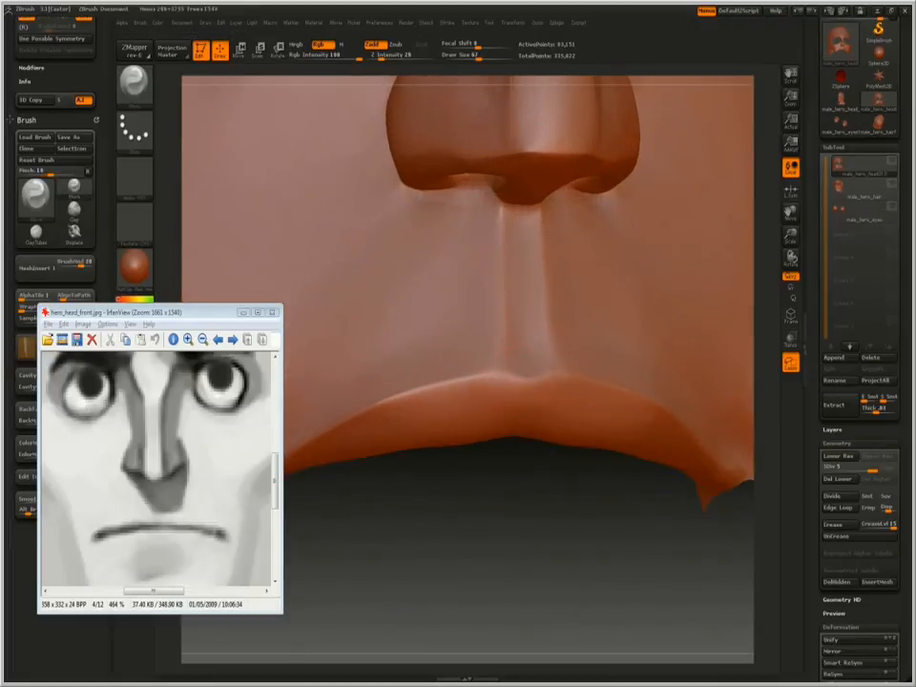
pyautogui.moveTo(518, 464); pyautogui.dragTo(506, 461)
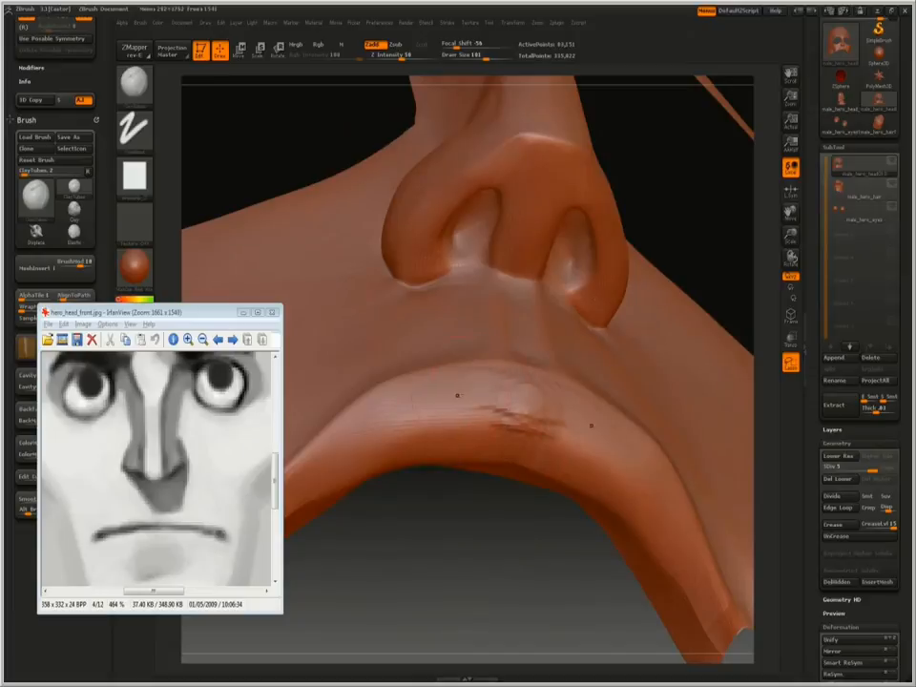
# Build up the underside and center of the upper lip with ClayTubes and smooth the strokes.
pyautogui.moveTo(516, 515); pyautogui.dragTo(539, 472)
pyautogui.keyDown('shift'); pyautogui.moveTo(572, 458); pyautogui.dragTo(458, 458); pyautogui.keyUp('shift')
pyautogui.keyDown('alt'); pyautogui.moveTo(665, 477); pyautogui.dragTo(570, 363); pyautogui.keyUp('alt')
pyautogui.keyDown('alt'); pyautogui.moveTo(569, 362); pyautogui.dragTo(481, 236); pyautogui.keyUp('alt')
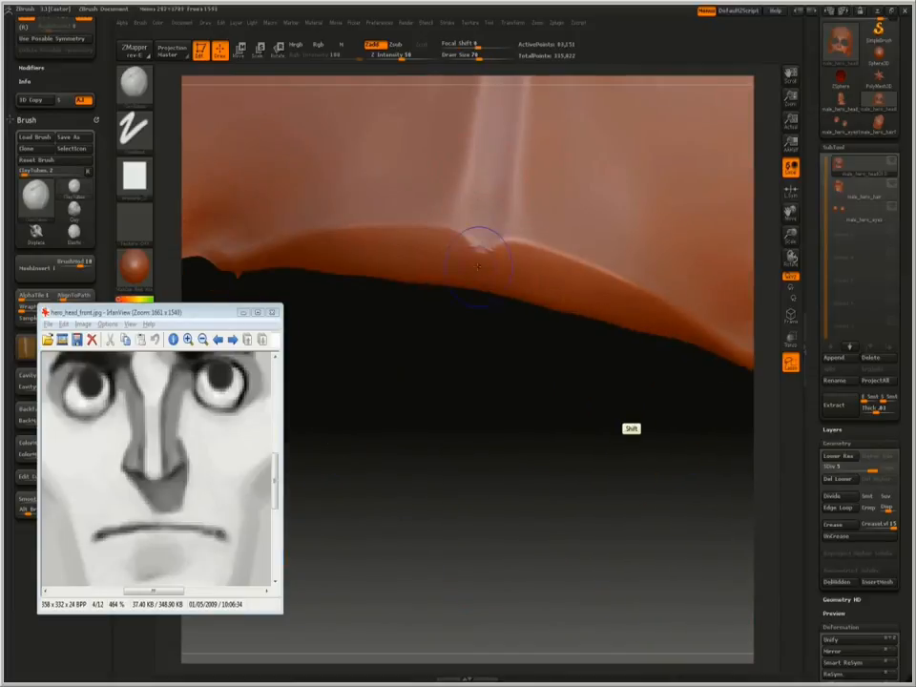
pyautogui.moveTo(468, 349); pyautogui.dragTo(454, 406)
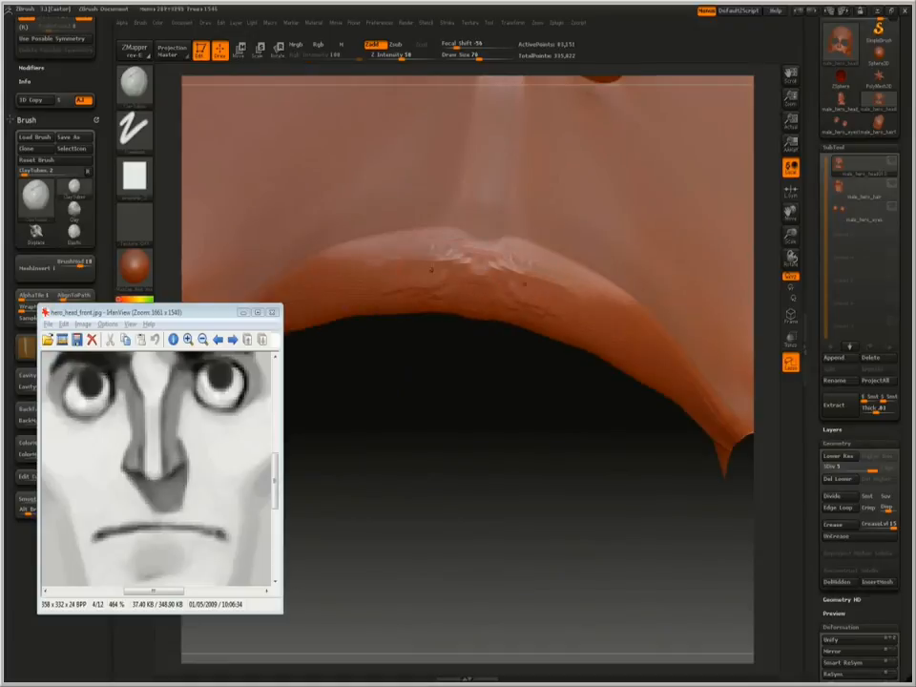
pyautogui.moveTo(473, 322); pyautogui.dragTo(398, 412)
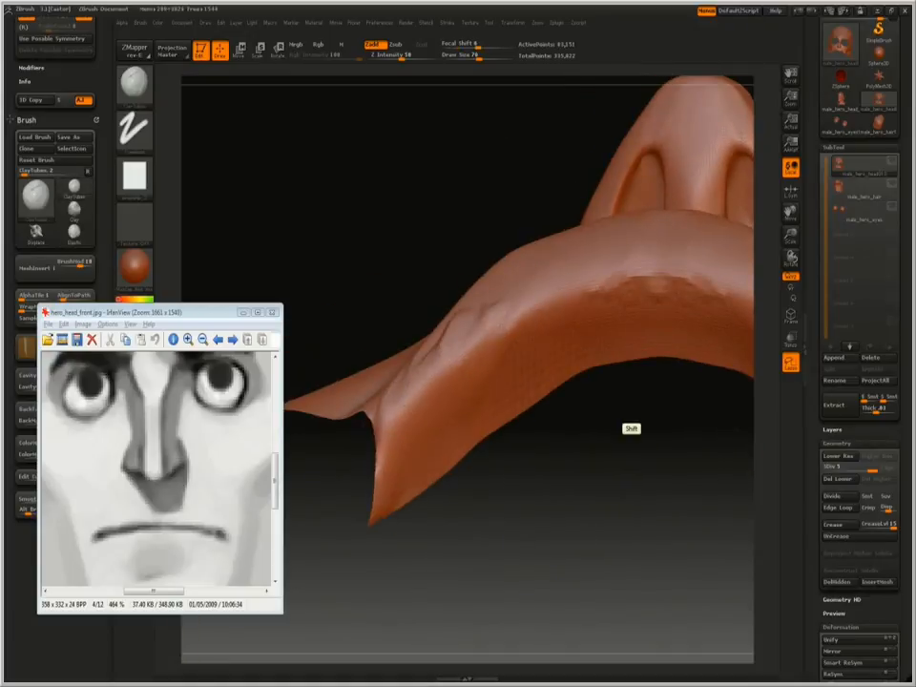
# Smooth and reshape the upper lip along its underside toward the mouth corner.
pyautogui.moveTo(630, 428); pyautogui.dragTo(386, 415)
pyautogui.moveTo(496, 401)
pyautogui.mouseDown()
pyautogui.moveTo(525, 349)
pyautogui.moveTo(540, 362)
pyautogui.moveTo(494, 319)
pyautogui.mouseUp()
pyautogui.press('1')
pyautogui.moveTo(447, 375); pyautogui.dragTo(551, 318)
pyautogui.keyDown('shift'); pyautogui.moveTo(490, 399); pyautogui.dragTo(351, 306); pyautogui.keyUp('shift')
# Show the whole head and zoom the front reference drawing out to 216%.
pyautogui.keyDown('ctrl'); pyautogui.keyDown('shift'); pyautogui.click(667, 331); pyautogui.keyUp('shift'); pyautogui.keyUp('ctrl')
pyautogui.click(174, 446)
pyautogui.scroll(-2, 173, 445)
pyautogui.keyDown('ctrl'); pyautogui.scroll(-6, 178, 445); pyautogui.keyUp('ctrl')
pyautogui.keyDown('ctrl'); pyautogui.scroll(-2, 177, 445); pyautogui.keyUp('ctrl')
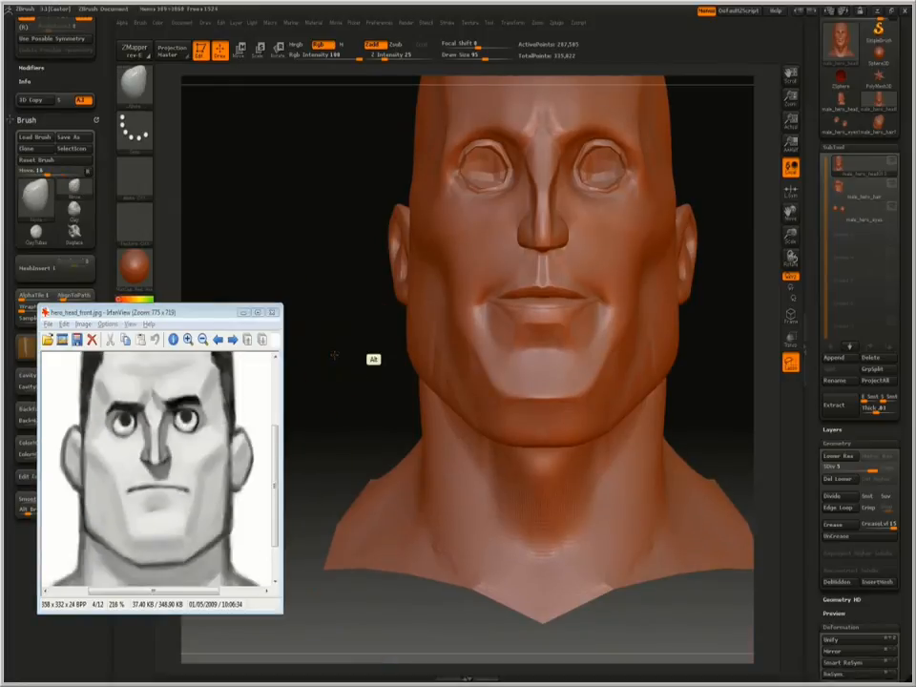
# Adjust the upper lip with a large Move brush while the lower face and eye areas are masked.
pyautogui.keyDown('alt'); pyautogui.moveTo(340, 351); pyautogui.dragTo(354, 449); pyautogui.keyUp('alt')
pyautogui.press('space')
pyautogui.click(611, 318)
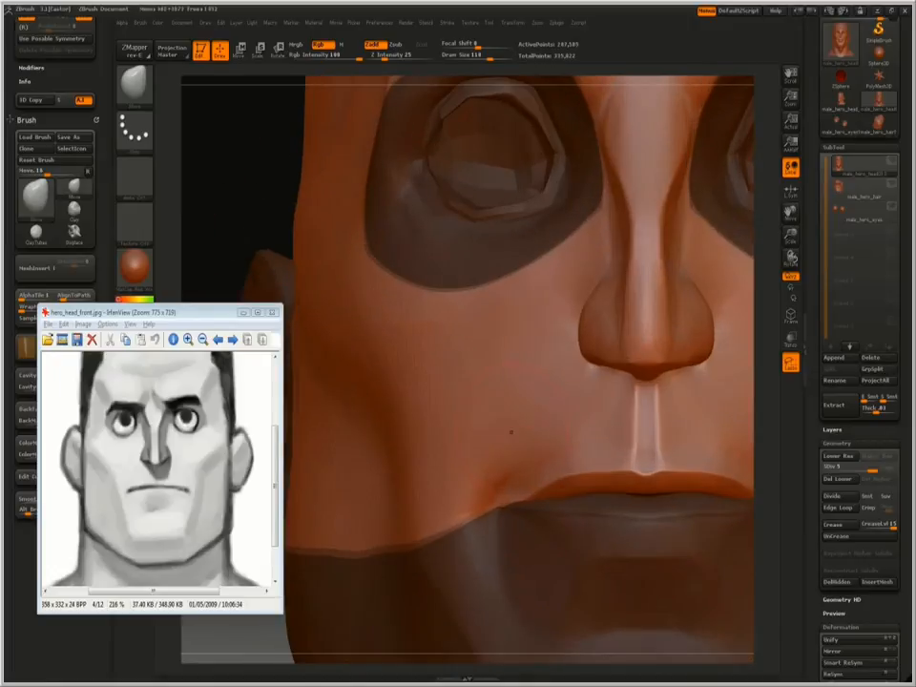
pyautogui.moveTo(239, 182); pyautogui.dragTo(329, 196)
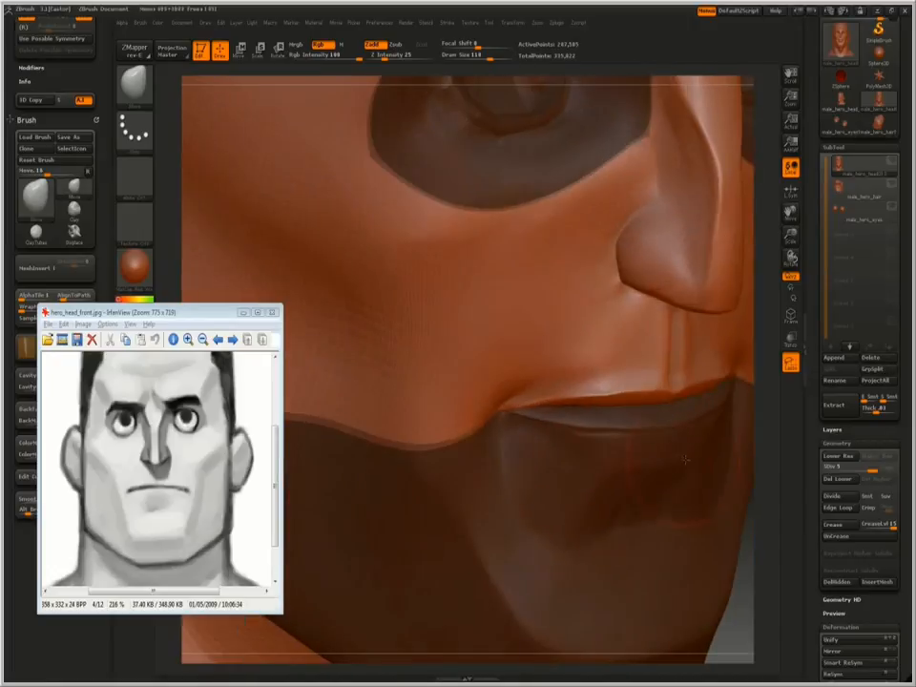
pyautogui.keyDown('alt'); pyautogui.moveTo(732, 557); pyautogui.dragTo(723, 543); pyautogui.keyUp('alt')
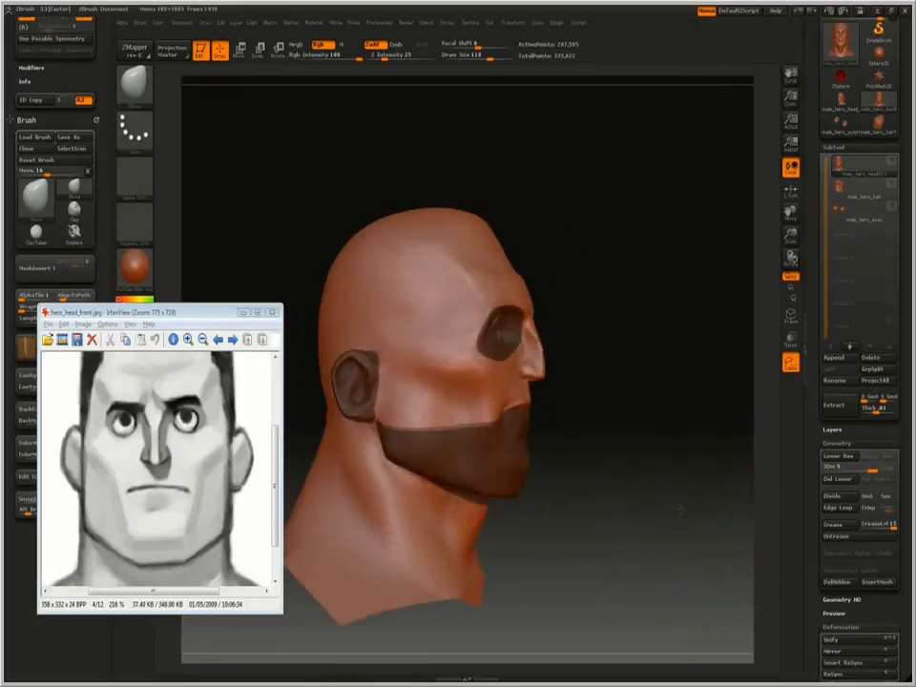
pyautogui.moveTo(689, 382)
pyautogui.keyDown('alt'); pyautogui.mouseDown()
pyautogui.moveTo(688, 449)
pyautogui.moveTo(668, 369)
pyautogui.moveTo(682, 377)
pyautogui.mouseUp(); pyautogui.keyUp('alt')
pyautogui.moveTo(658, 333)
pyautogui.mouseDown()
pyautogui.moveTo(665, 317)
pyautogui.moveTo(548, 331)
pyautogui.mouseUp()
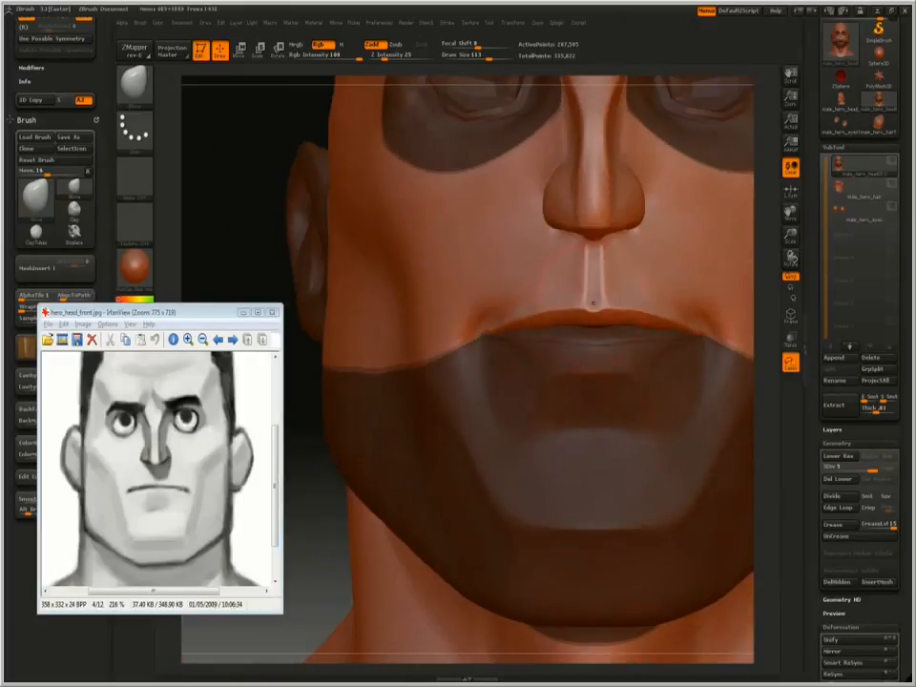
pyautogui.moveTo(242, 229)
pyautogui.keyDown('alt'); pyautogui.mouseDown()
pyautogui.moveTo(282, 195)
pyautogui.moveTo(283, 250)
pyautogui.mouseUp(); pyautogui.keyUp('alt')
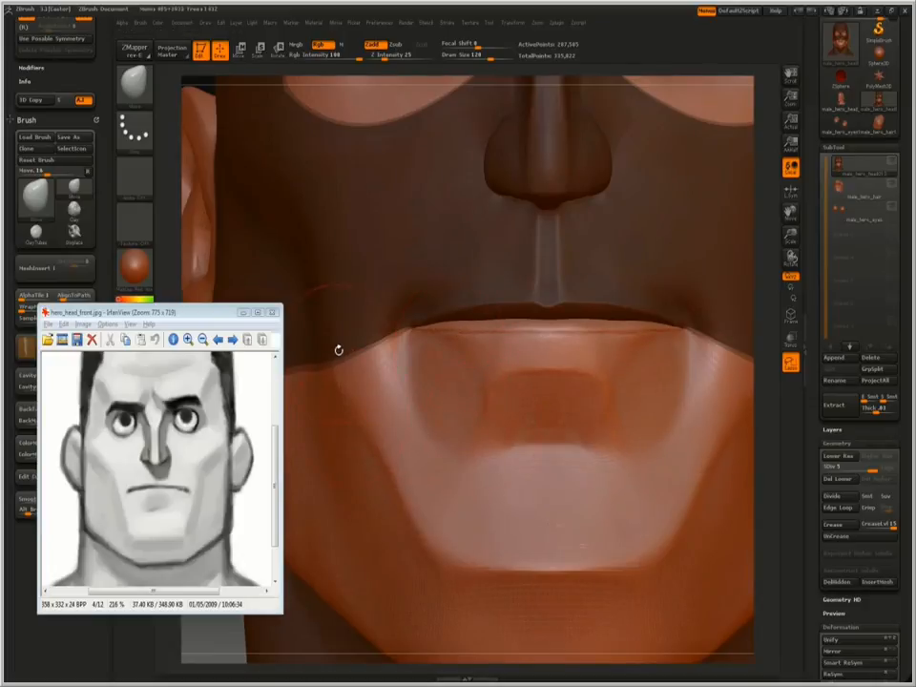
# Switch the reference to hero_head_side.jpg and adjust the lower lip's profile with the Move brush while the upper face is masked.
pyautogui.press('f')
pyautogui.keyDown('alt'); pyautogui.moveTo(321, 370); pyautogui.dragTo(207, 457); pyautogui.keyUp('alt')
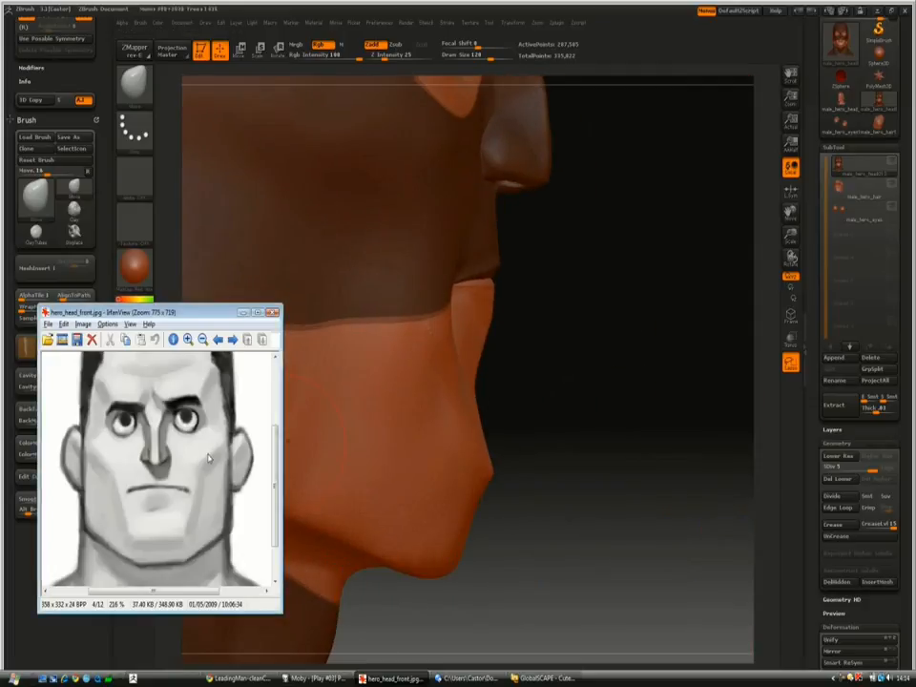
pyautogui.click(233, 340)
pyautogui.keyDown('alt'); pyautogui.moveTo(563, 327); pyautogui.dragTo(541, 304); pyautogui.keyUp('alt')
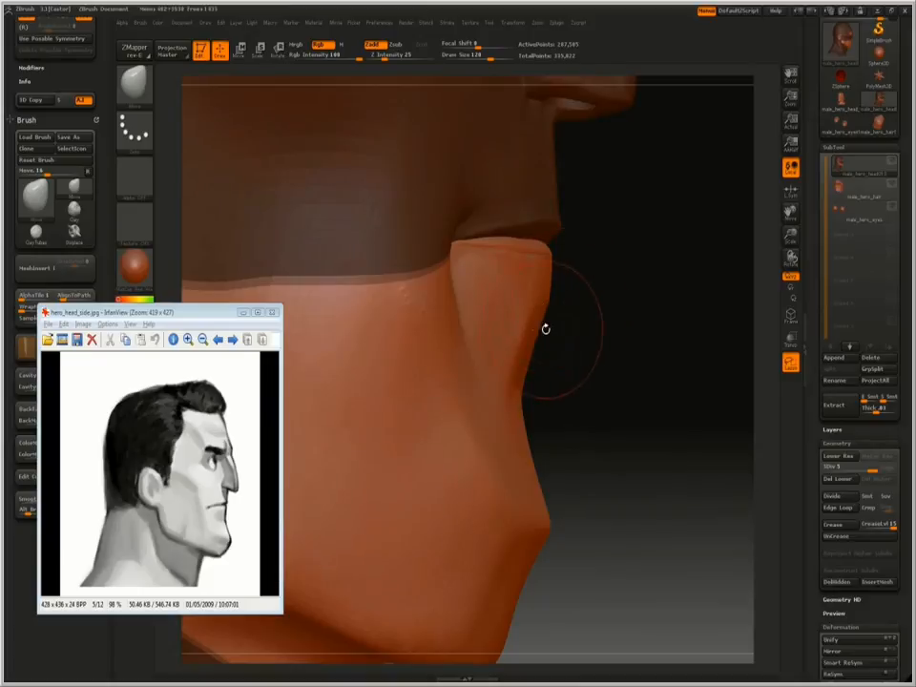
pyautogui.moveTo(620, 291); pyautogui.dragTo(543, 314)
# Mask the upper rim of the lower lip and work below it with the ClayTubes brush.
pyautogui.press('4')
pyautogui.press('space')
pyautogui.keyDown('ctrl'); pyautogui.moveTo(523, 254); pyautogui.dragTo(559, 248); pyautogui.keyUp('ctrl')
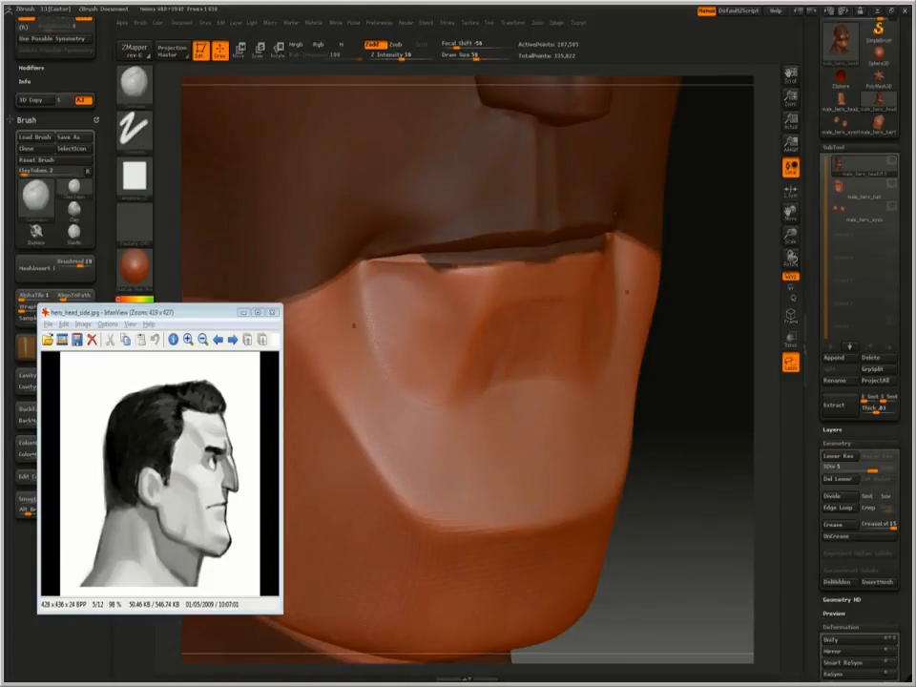
pyautogui.moveTo(689, 286); pyautogui.dragTo(543, 279)
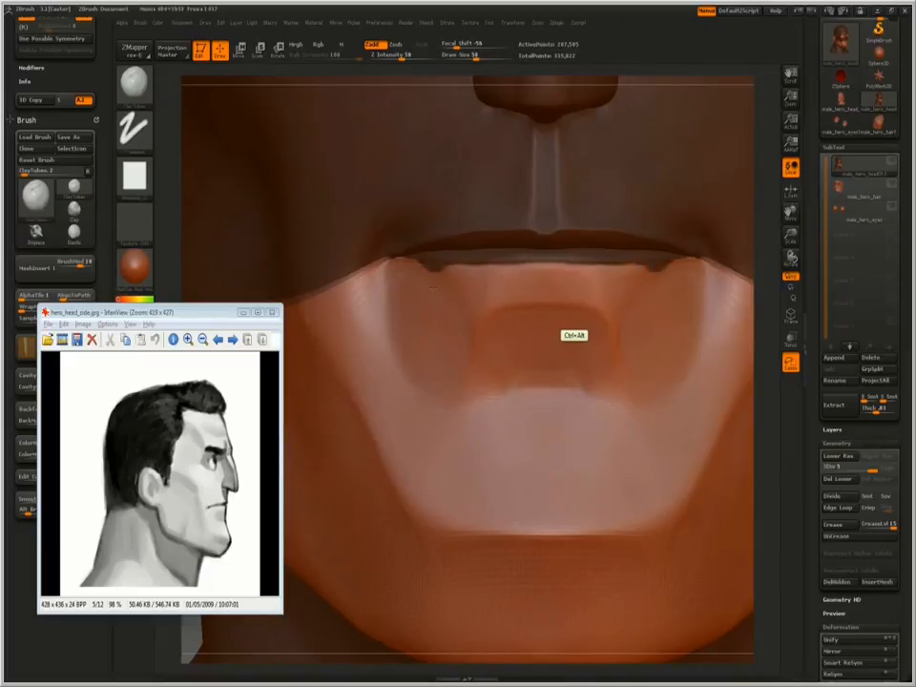
pyautogui.press('f')
pyautogui.keyDown('shift'); pyautogui.moveTo(630, 336); pyautogui.dragTo(725, 329); pyautogui.keyUp('shift')
# Rework the hollow below the lower lip, carving its edges with the Falloff_Extra_Sharp brush.
pyautogui.press('2')
pyautogui.moveTo(560, 313)
pyautogui.keyDown('alt'); pyautogui.mouseDown()
pyautogui.moveTo(521, 368)
pyautogui.moveTo(564, 331)
pyautogui.moveTo(497, 366)
pyautogui.moveTo(446, 375)
pyautogui.mouseUp(); pyautogui.keyUp('alt')
pyautogui.press(']')
pyautogui.press('f')
pyautogui.moveTo(601, 367)
pyautogui.mouseDown()
pyautogui.moveTo(674, 362)
pyautogui.moveTo(664, 378)
pyautogui.moveTo(708, 380)
pyautogui.mouseUp()
pyautogui.press('space')
pyautogui.moveTo(562, 389)
pyautogui.mouseDown()
pyautogui.moveTo(573, 388)
pyautogui.moveTo(538, 388)
pyautogui.moveTo(558, 381)
pyautogui.mouseUp()
pyautogui.press('1')
pyautogui.press('space')
pyautogui.moveTo(632, 365); pyautogui.dragTo(534, 367)
pyautogui.moveTo(520, 353); pyautogui.dragTo(554, 419)
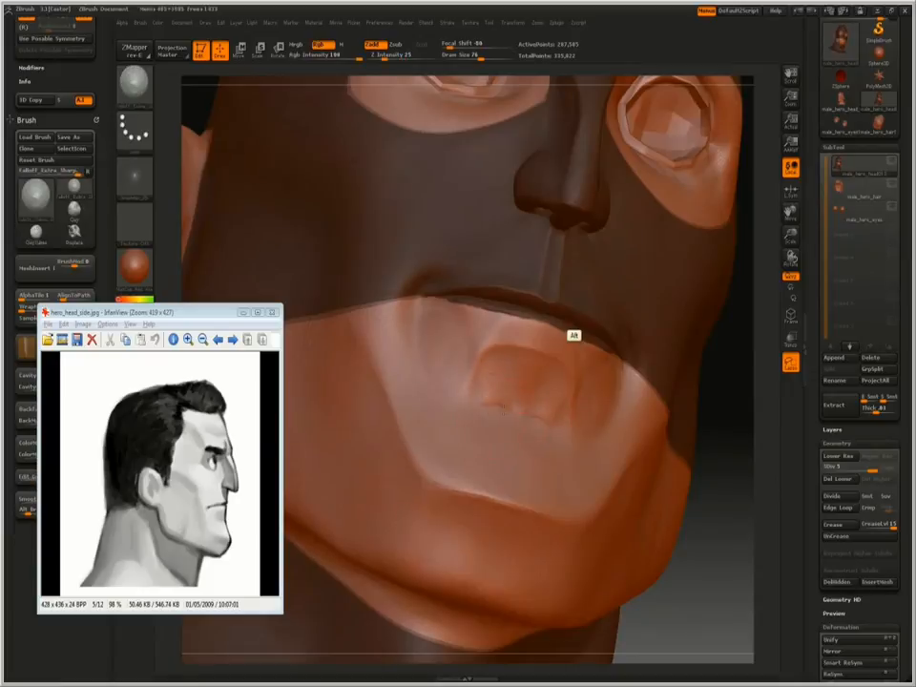
# Refine the lower lip and the transition from its hollow to the chin.
pyautogui.press('f')
pyautogui.moveTo(674, 402); pyautogui.dragTo(711, 402)
pyautogui.moveTo(711, 402)
pyautogui.keyDown('alt'); pyautogui.mouseDown()
pyautogui.moveTo(582, 402)
pyautogui.moveTo(589, 358)
pyautogui.moveTo(695, 352)
pyautogui.moveTo(675, 368)
pyautogui.moveTo(509, 231)
pyautogui.moveTo(534, 250)
pyautogui.mouseUp(); pyautogui.keyUp('alt')
pyautogui.press('2')
pyautogui.press('f')
pyautogui.moveTo(534, 250)
pyautogui.mouseDown()
pyautogui.moveTo(548, 256)
pyautogui.moveTo(611, 381)
pyautogui.moveTo(357, 395)
pyautogui.moveTo(507, 431)
pyautogui.mouseUp()
pyautogui.press('1')
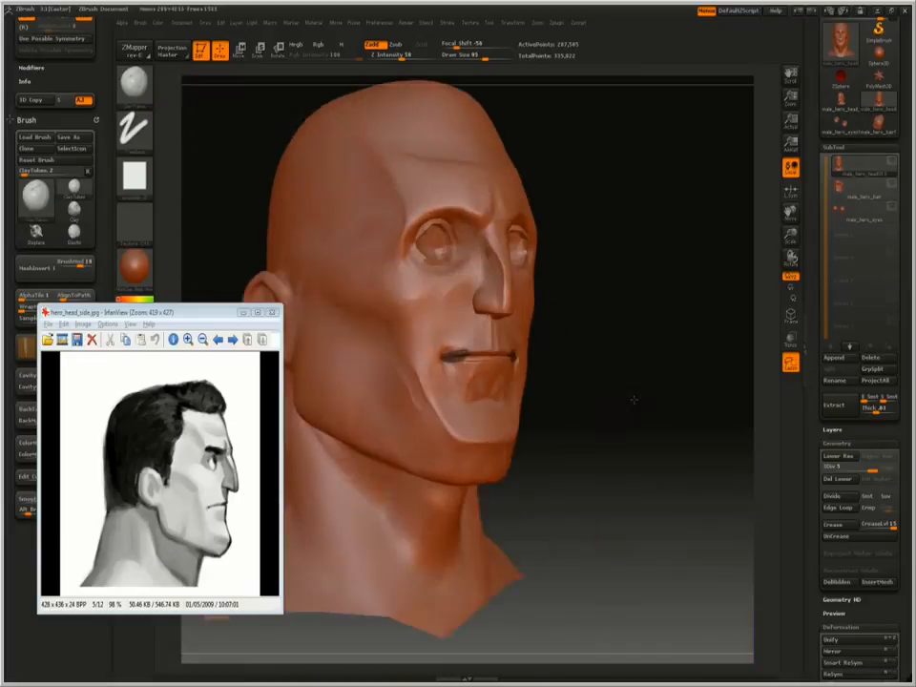
# Isolate the inner mouth polygroups with their wireframe and adjust them at a low subdivision level with the Move brush.
pyautogui.keyDown('alt'); pyautogui.moveTo(572, 401); pyautogui.dragTo(573, 335); pyautogui.keyUp('alt')
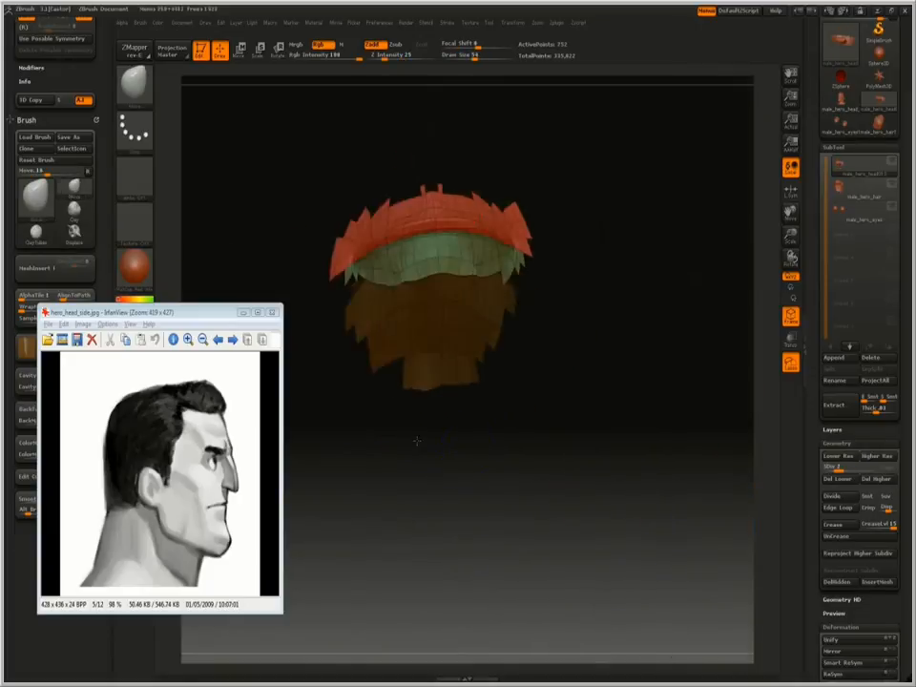
pyautogui.moveTo(416, 441); pyautogui.dragTo(489, 182)
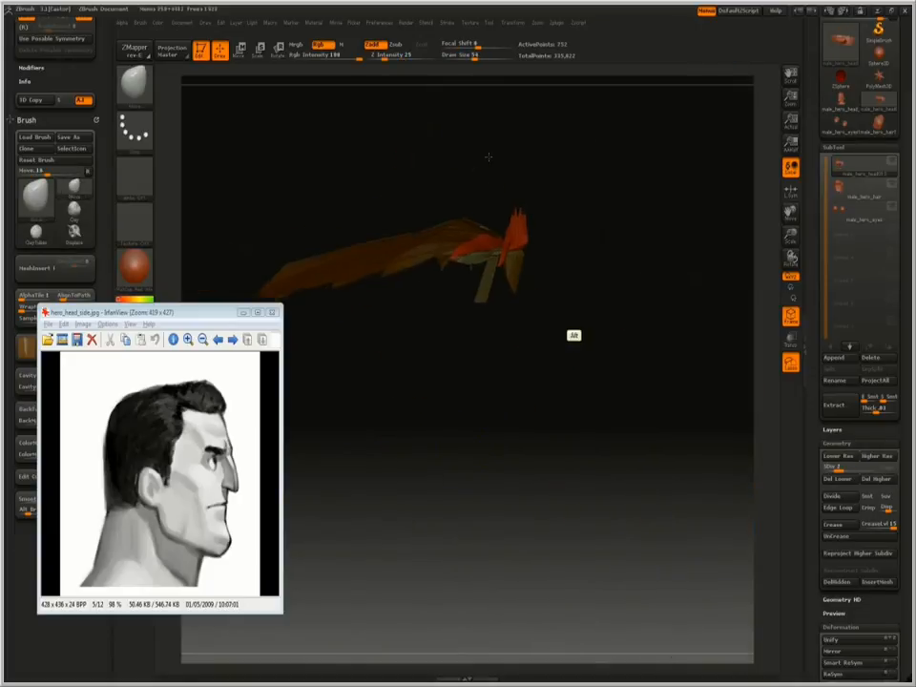
pyautogui.keyDown('alt'); pyautogui.moveTo(589, 165); pyautogui.dragTo(527, 157); pyautogui.keyUp('alt')
pyautogui.moveTo(615, 246); pyautogui.dragTo(636, 288)
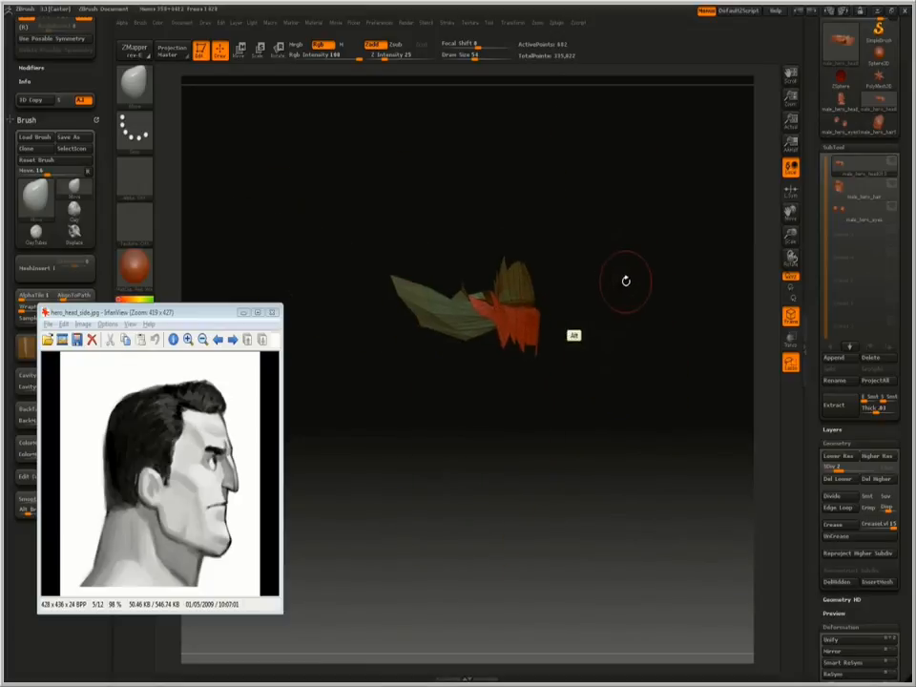
pyautogui.moveTo(532, 192)
pyautogui.mouseDown()
pyautogui.moveTo(595, 201)
pyautogui.moveTo(556, 252)
pyautogui.moveTo(500, 481)
pyautogui.moveTo(603, 211)
pyautogui.moveTo(691, 229)
pyautogui.moveTo(635, 188)
pyautogui.moveTo(669, 220)
pyautogui.moveTo(611, 239)
pyautogui.moveTo(625, 250)
pyautogui.moveTo(672, 215)
pyautogui.moveTo(572, 267)
pyautogui.moveTo(527, 245)
pyautogui.moveTo(530, 295)
pyautogui.moveTo(512, 249)
pyautogui.moveTo(630, 210)
pyautogui.moveTo(706, 206)
pyautogui.moveTo(635, 218)
pyautogui.mouseUp()
pyautogui.press('[')
pyautogui.press('[')
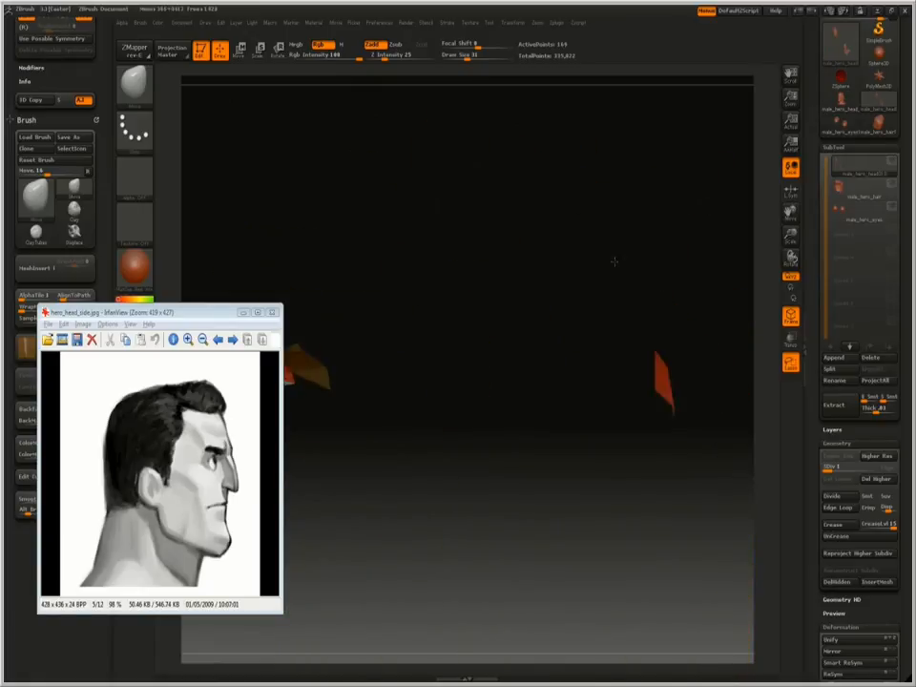
# Raise the isolated mouth mesh to subdivision level 2 and reposition the corner's vertices with the Move brush.
pyautogui.moveTo(514, 217)
pyautogui.mouseDown()
pyautogui.moveTo(583, 190)
pyautogui.moveTo(352, 89)
pyautogui.moveTo(338, 167)
pyautogui.mouseUp()
pyautogui.press('d')
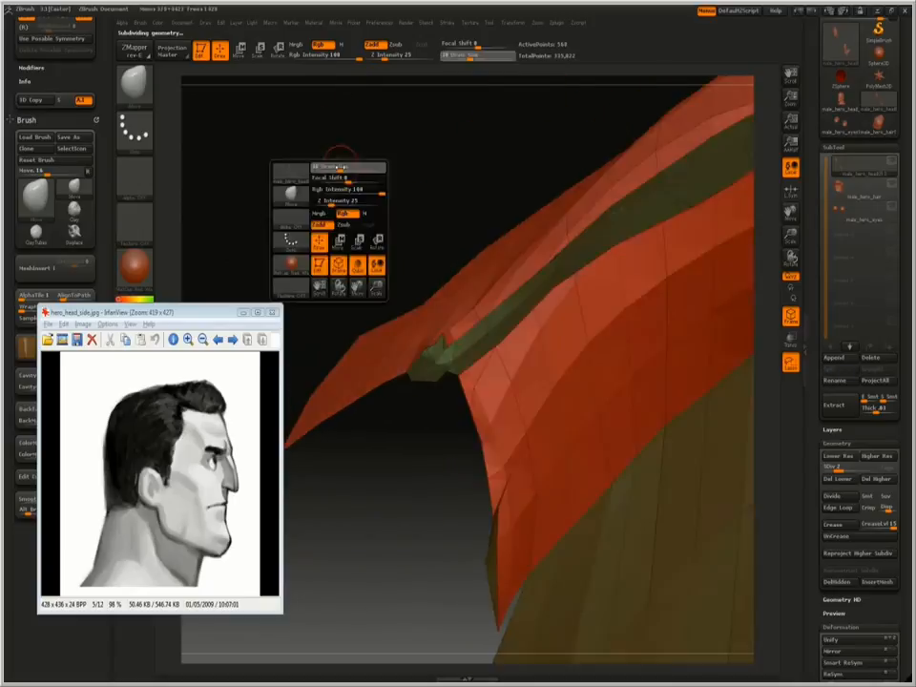
pyautogui.press(']')
pyautogui.press(']')
pyautogui.moveTo(383, 231)
pyautogui.mouseDown()
pyautogui.moveTo(424, 477)
pyautogui.moveTo(365, 258)
pyautogui.moveTo(397, 401)
pyautogui.mouseUp()
pyautogui.press('space')
pyautogui.moveTo(410, 340); pyautogui.dragTo(422, 339)
pyautogui.moveTo(353, 315)
pyautogui.mouseDown()
pyautogui.moveTo(393, 310)
pyautogui.moveTo(436, 327)
pyautogui.moveTo(420, 321)
pyautogui.moveTo(410, 283)
pyautogui.mouseUp()
# Raise the mouth mesh to subdivision level 4, hide the wireframe and blend the corner with ClayTubes and smoothing.
pyautogui.press('d')
pyautogui.press('d')
pyautogui.hotkey('shift', 'f')
pyautogui.press(']')
pyautogui.press(']')
pyautogui.moveTo(420, 468)
pyautogui.mouseDown()
pyautogui.moveTo(472, 483)
pyautogui.moveTo(519, 299)
pyautogui.mouseUp()
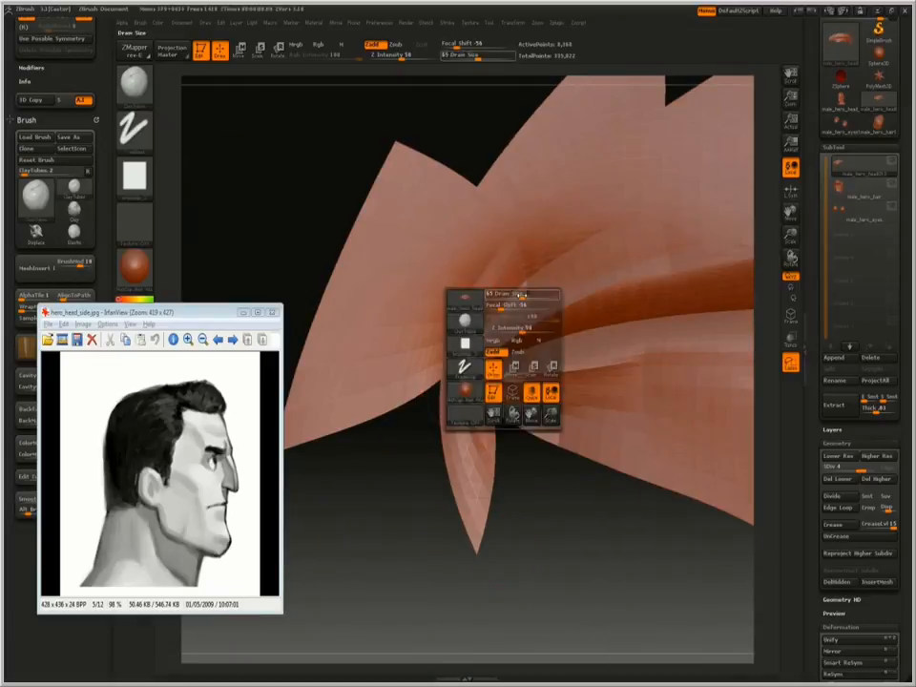
pyautogui.keyDown('alt'); pyautogui.moveTo(481, 364); pyautogui.dragTo(488, 399); pyautogui.keyUp('alt')
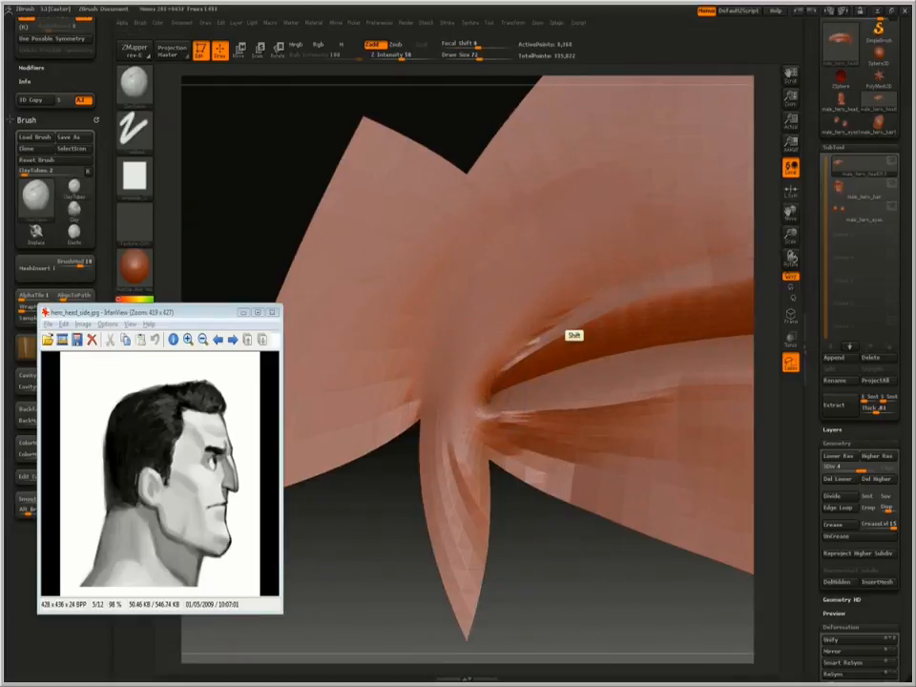
# Show the whole head, smooth around the mouth corner and isolate the mouth area.
pyautogui.keyDown('ctrl'); pyautogui.keyDown('shift'); pyautogui.click(531, 545); pyautogui.keyUp('shift'); pyautogui.keyUp('ctrl')
pyautogui.keyDown('alt'); pyautogui.moveTo(532, 545); pyautogui.dragTo(540, 332); pyautogui.keyUp('alt')
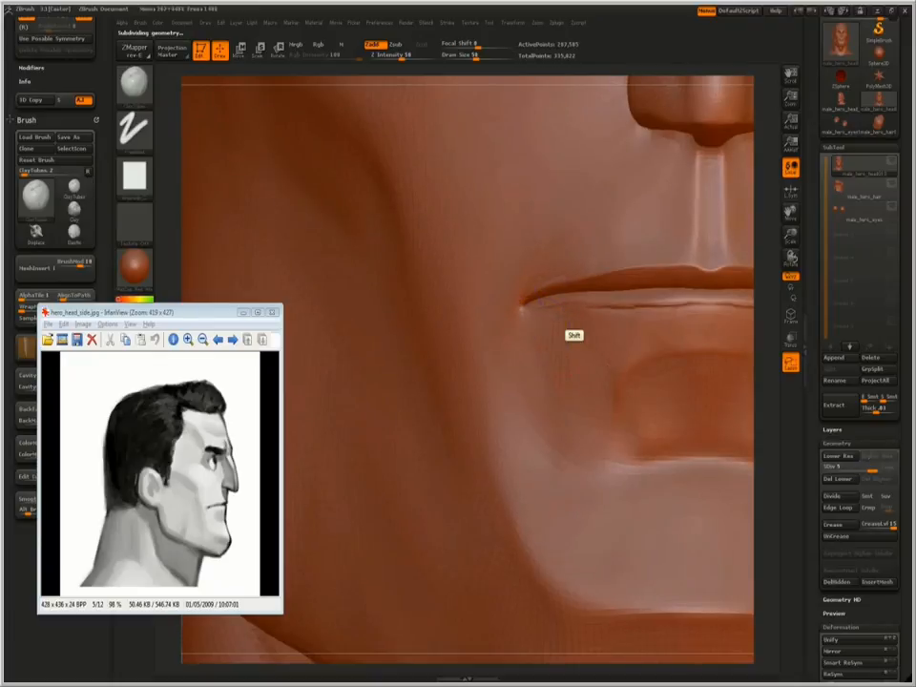
pyautogui.press('f')
pyautogui.keyDown('ctrl'); pyautogui.keyDown('shift'); pyautogui.moveTo(412, 317); pyautogui.dragTo(505, 419); pyautogui.keyUp('shift'); pyautogui.keyUp('ctrl')
# Sculpt the fold around the corner of the mouth with the Standard brush.
pyautogui.moveTo(362, 429)
pyautogui.keyDown('alt'); pyautogui.mouseDown()
pyautogui.moveTo(349, 180)
pyautogui.moveTo(443, 399)
pyautogui.moveTo(458, 410)
pyautogui.mouseUp(); pyautogui.keyUp('alt')
pyautogui.press('1')
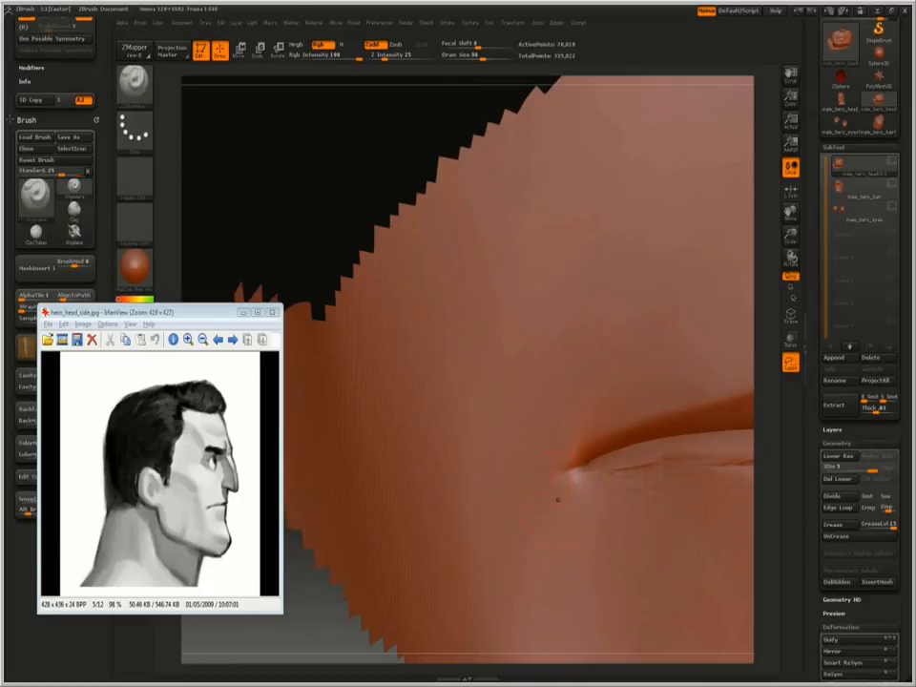
pyautogui.keyDown('alt'); pyautogui.moveTo(560, 456); pyautogui.dragTo(420, 330); pyautogui.keyUp('alt')
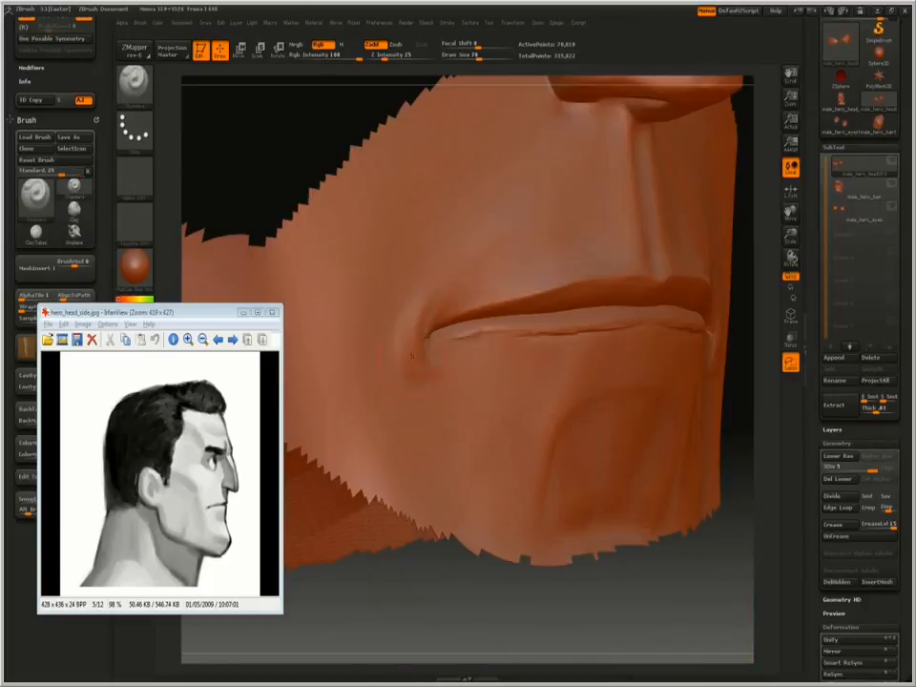
# Sharpen the lower end of the philtrum above the upper lip with the Falloff_Extra_Sharp and Falloff_Bell_Narrow brushes.
pyautogui.press('2')
pyautogui.moveTo(535, 610)
pyautogui.mouseDown()
pyautogui.moveTo(572, 401)
pyautogui.moveTo(623, 335)
pyautogui.moveTo(640, 256)
pyautogui.moveTo(619, 244)
pyautogui.moveTo(538, 267)
pyautogui.mouseUp()
pyautogui.press('1')
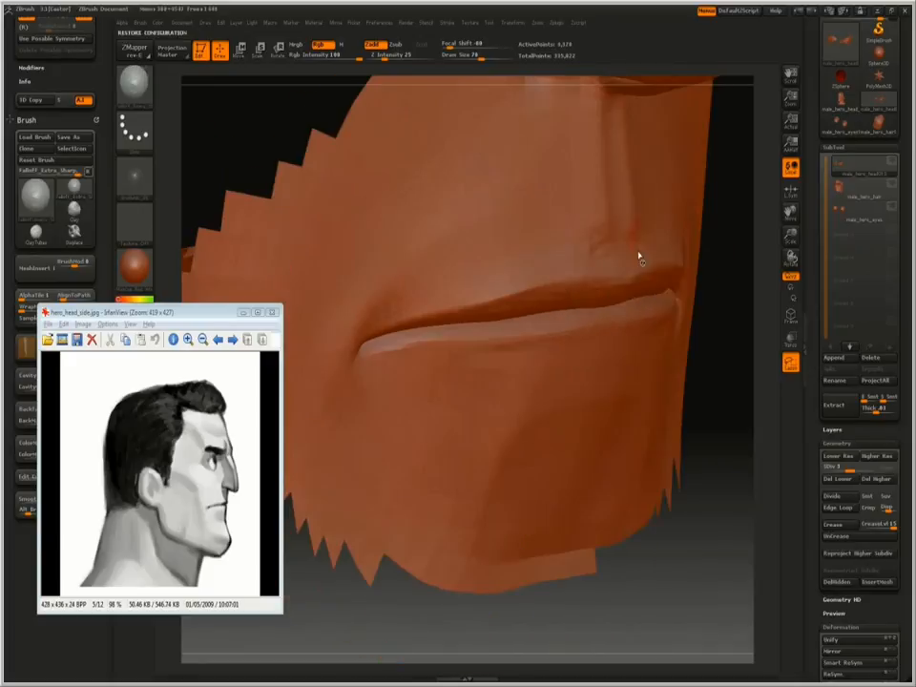
pyautogui.keyDown('alt'); pyautogui.moveTo(716, 334); pyautogui.dragTo(634, 464); pyautogui.keyUp('alt')
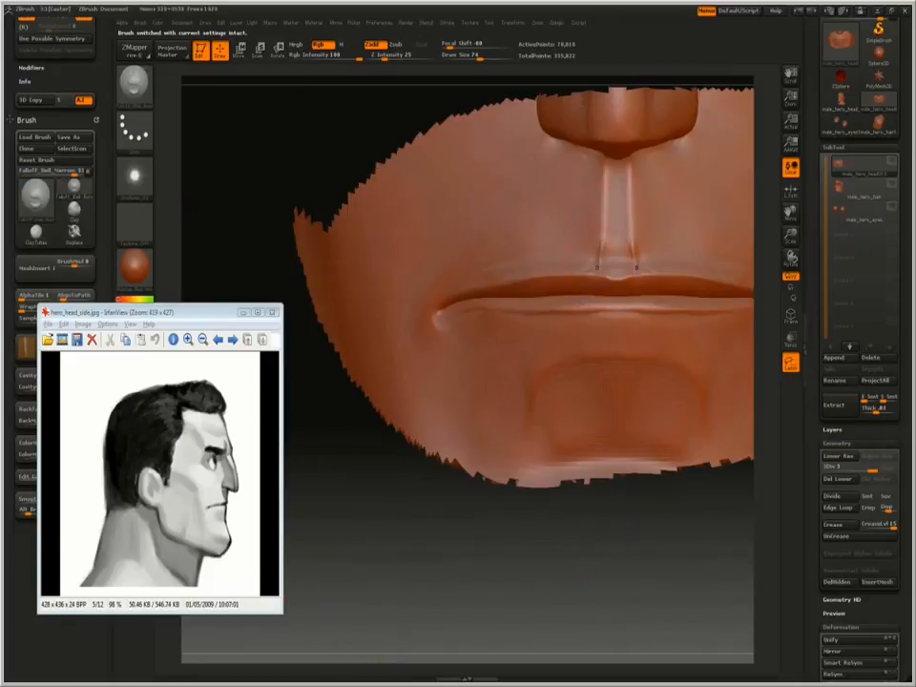
pyautogui.moveTo(324, 162); pyautogui.dragTo(536, 223)
# Define the crease beneath the lower lip with the Falloff_Extra_Sharp brush and smooth it into the chin.
pyautogui.press('2')
pyautogui.moveTo(582, 267)
pyautogui.keyDown('alt'); pyautogui.mouseDown()
pyautogui.moveTo(609, 325)
pyautogui.moveTo(620, 272)
pyautogui.mouseUp(); pyautogui.keyUp('alt')
pyautogui.moveTo(659, 277); pyautogui.dragTo(572, 281)
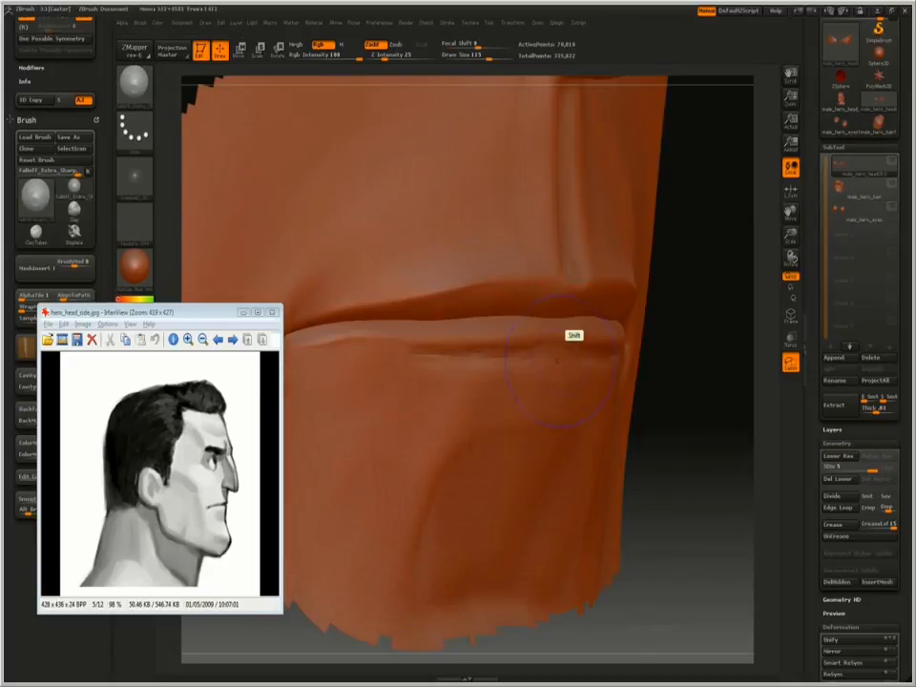
pyautogui.moveTo(694, 370); pyautogui.dragTo(593, 401)
# Show the whole head and bring up the front reference drawing hero_head_front.jpg to compare the mouth and face.
pyautogui.press('space')
pyautogui.moveTo(637, 336); pyautogui.dragTo(651, 336)
pyautogui.press('2')
pyautogui.moveTo(492, 367)
pyautogui.keyDown('alt'); pyautogui.mouseDown()
pyautogui.moveTo(572, 334)
pyautogui.moveTo(582, 277)
pyautogui.mouseUp(); pyautogui.keyUp('alt')
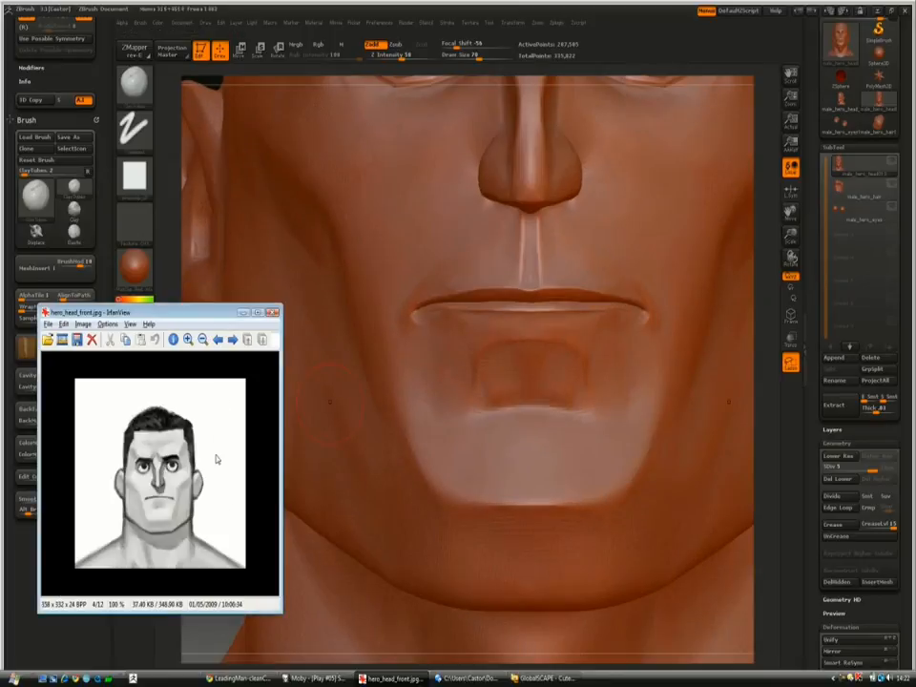
pyautogui.click(534, 358)
pyautogui.press('2')
pyautogui.moveTo(534, 358)
pyautogui.keyDown('alt'); pyautogui.mouseDown()
pyautogui.moveTo(460, 337)
pyautogui.moveTo(601, 338)
pyautogui.mouseUp(); pyautogui.keyUp('alt')
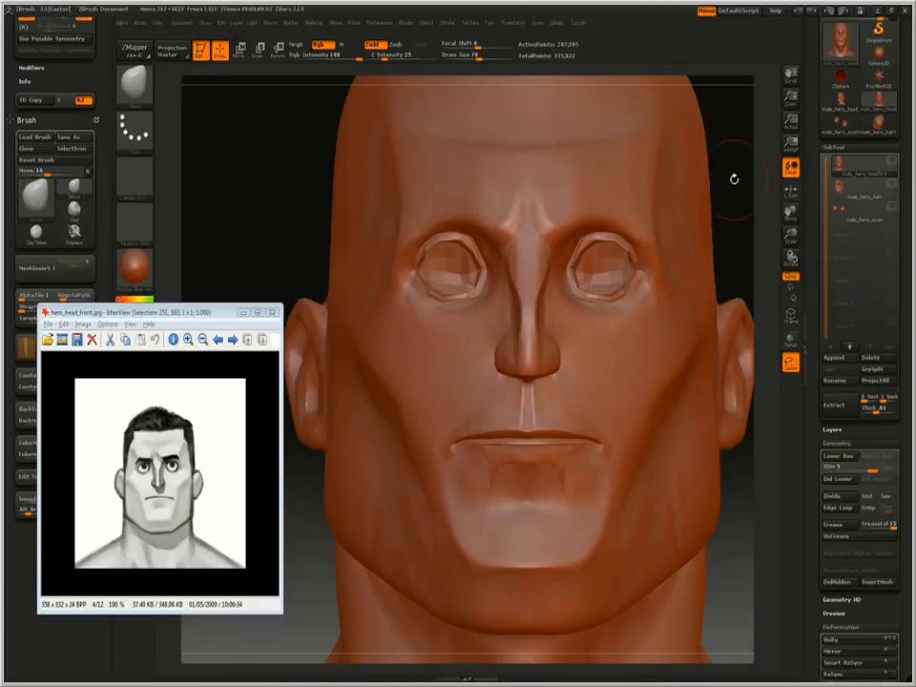
# Reshape the brow ridge and outer eye area at subdivision level 4 with the Move brush.
pyautogui.moveTo(733, 178)
pyautogui.mouseDown()
pyautogui.moveTo(668, 221)
pyautogui.moveTo(694, 161)
pyautogui.mouseUp()
pyautogui.keyDown('alt'); pyautogui.moveTo(637, 153); pyautogui.dragTo(605, 246); pyautogui.keyUp('alt')
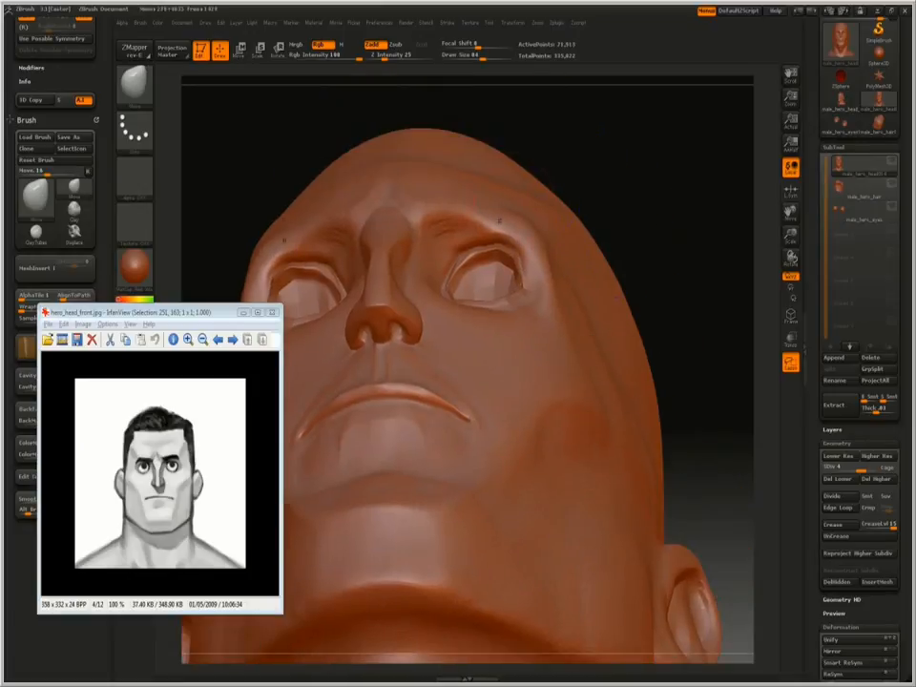
pyautogui.moveTo(639, 184); pyautogui.dragTo(681, 130)
pyautogui.moveTo(521, 211); pyautogui.dragTo(483, 198)
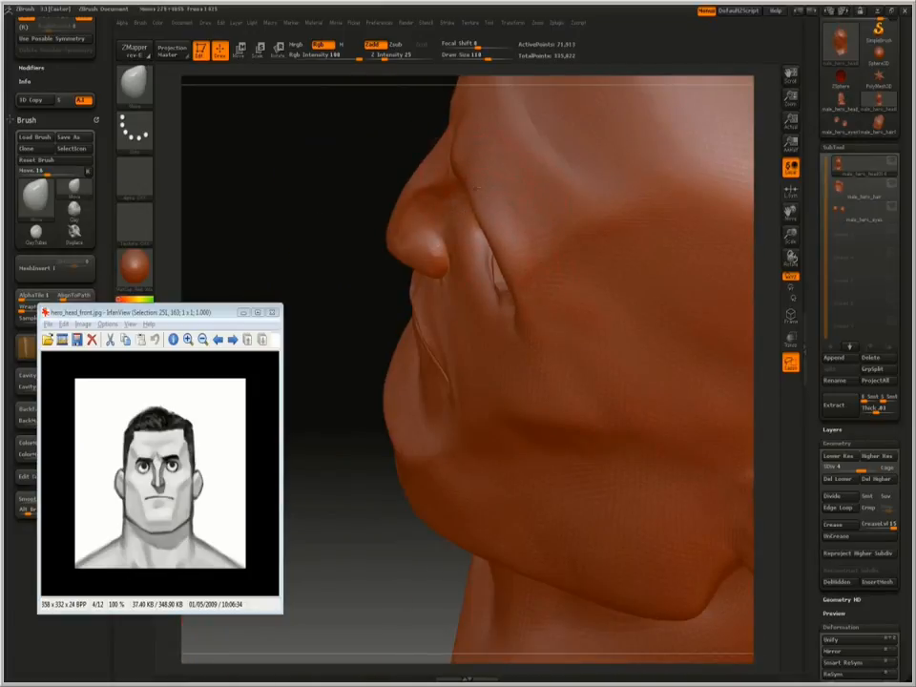
pyautogui.press('space')
pyautogui.click(456, 179)
pyautogui.moveTo(474, 210); pyautogui.dragTo(484, 232)
pyautogui.moveTo(355, 134)
pyautogui.mouseDown()
pyautogui.moveTo(328, 204)
pyautogui.moveTo(325, 250)
pyautogui.mouseUp()
# Build up the outer brow with ClayTubes, then smooth around the eye socket at subdivision level 5.
pyautogui.press('2')
pyautogui.press('space')
pyautogui.moveTo(357, 190); pyautogui.dragTo(349, 190)
pyautogui.moveTo(349, 190); pyautogui.dragTo(458, 205)
pyautogui.keyDown('shift'); pyautogui.moveTo(482, 276); pyautogui.dragTo(525, 296); pyautogui.keyUp('shift')
pyautogui.hotkey('ctrl', 'd')
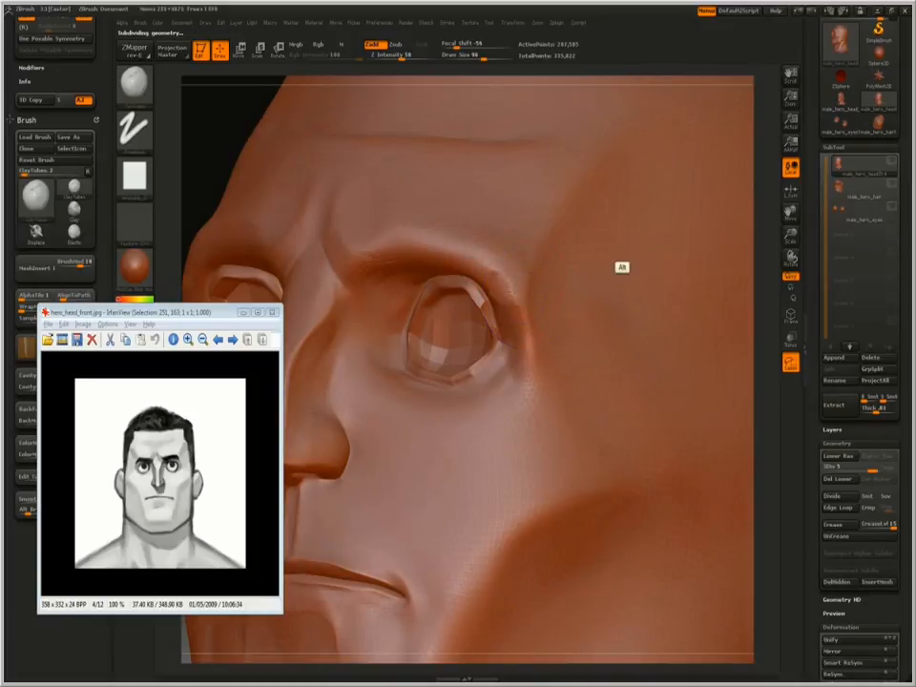
pyautogui.moveTo(475, 231)
pyautogui.keyDown('shift'); pyautogui.mouseDown()
pyautogui.moveTo(438, 235)
pyautogui.moveTo(489, 262)
pyautogui.moveTo(524, 261)
pyautogui.moveTo(510, 246)
pyautogui.mouseUp(); pyautogui.keyUp('shift')
pyautogui.press('shift')
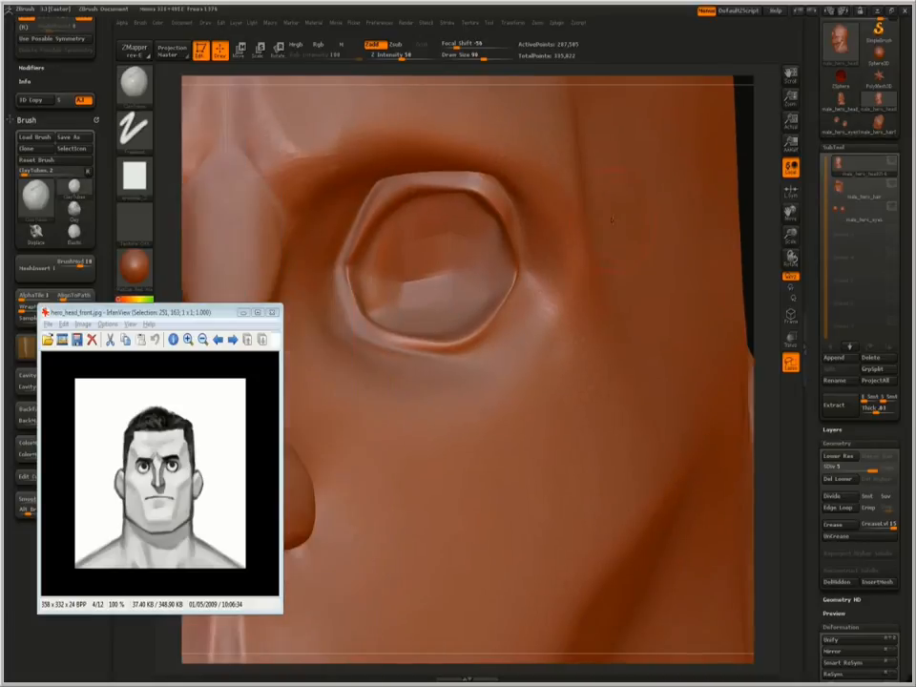
# Drop the head to subdivision level 1 with the wireframe shown and enlarge the eye in the front reference drawing.
pyautogui.hotkey('shift', 'd')
pyautogui.hotkey('shift', 'd')
pyautogui.hotkey('shift', 'd')
pyautogui.hotkey('shift', 'd')
pyautogui.hotkey('shift', 'f')
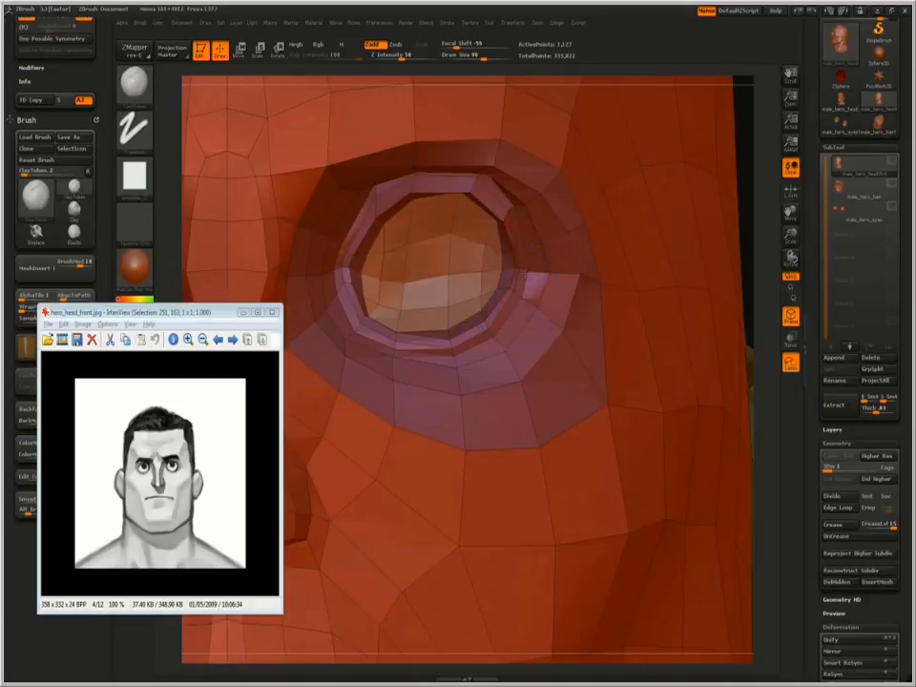
pyautogui.moveTo(154, 436); pyautogui.dragTo(202, 494)
pyautogui.click(177, 458)
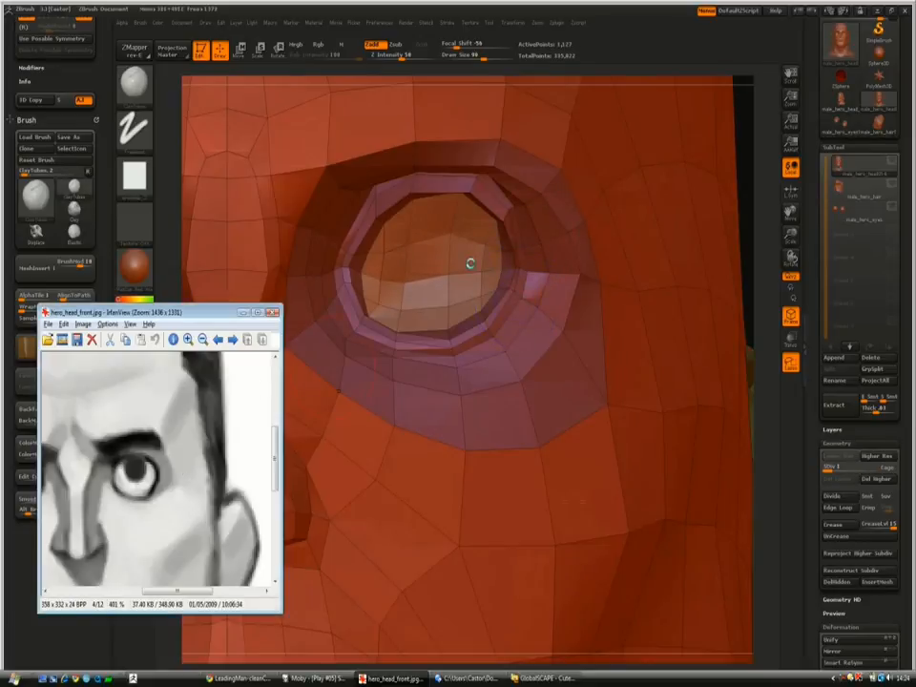
# Widen the outer side of the eye opening and adjust its upper outer vertices with the Move brush.
pyautogui.press('b')
pyautogui.press('m')
pyautogui.press('v')
pyautogui.press(']')
pyautogui.moveTo(505, 257); pyautogui.dragTo(516, 260)
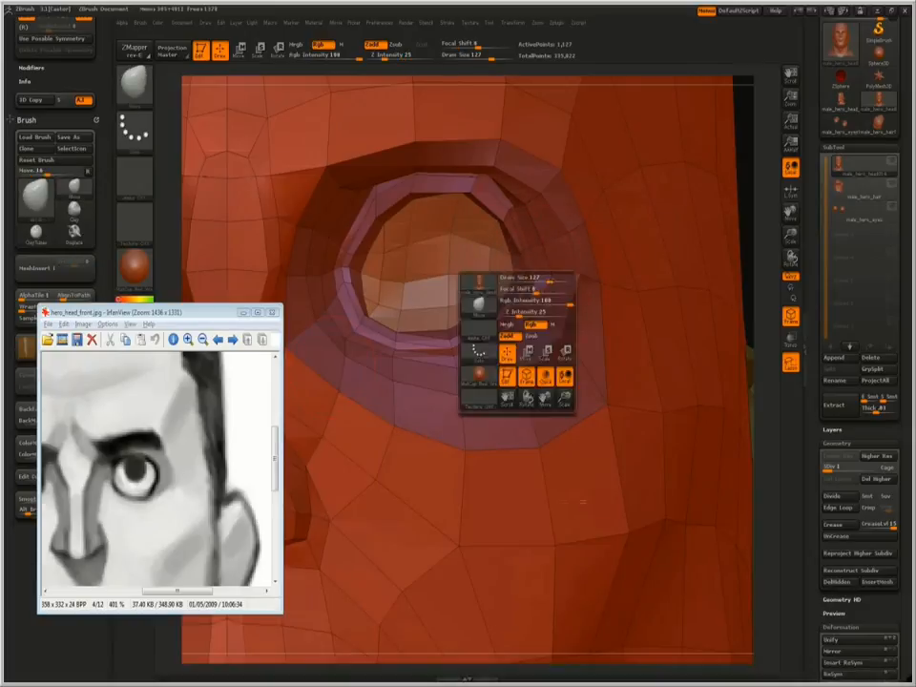
pyautogui.press('[')
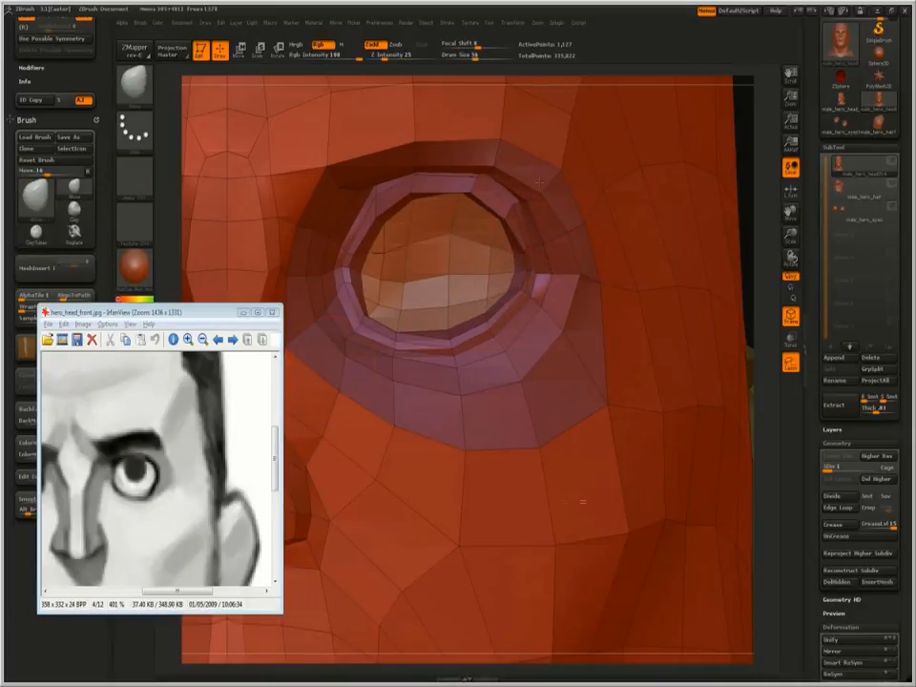
pyautogui.moveTo(511, 203); pyautogui.dragTo(507, 208)
# Lower the upper eyelid's edge and refine its vertices from below with the Move brush.
pyautogui.press(']')
pyautogui.moveTo(450, 188)
pyautogui.mouseDown()
pyautogui.moveTo(450, 197)
pyautogui.moveTo(411, 204)
pyautogui.mouseUp()
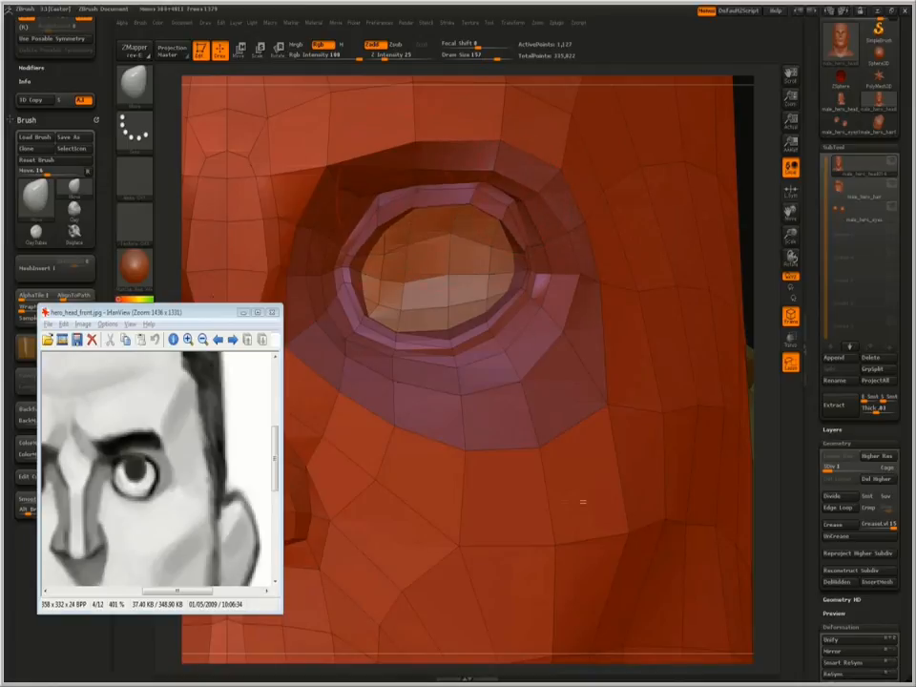
pyautogui.moveTo(678, 74); pyautogui.dragTo(654, 46)
pyautogui.press('[')
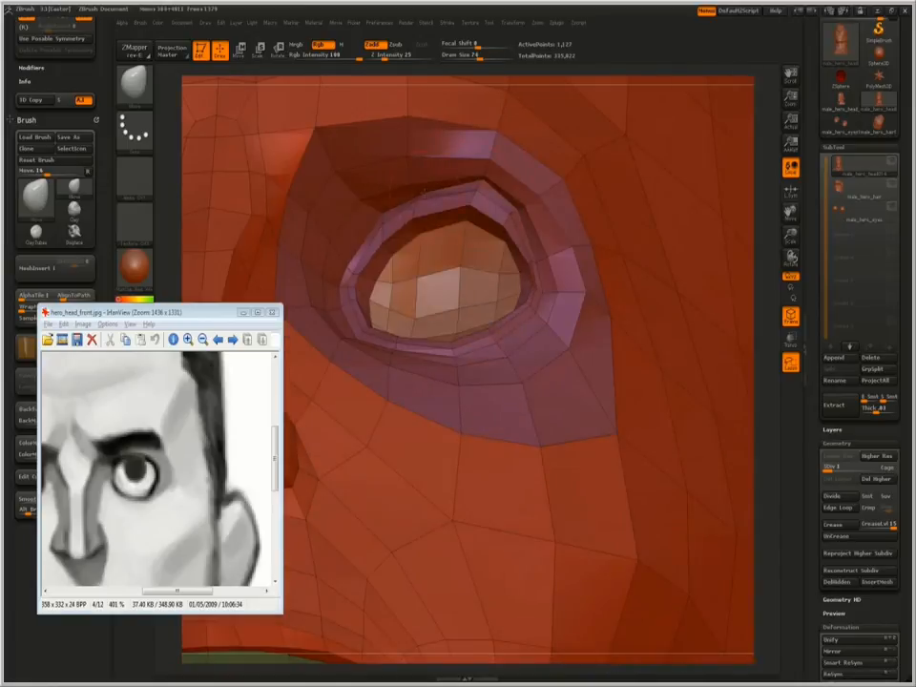
pyautogui.moveTo(479, 186); pyautogui.dragTo(481, 197)
pyautogui.moveTo(640, 67); pyautogui.dragTo(629, 31)
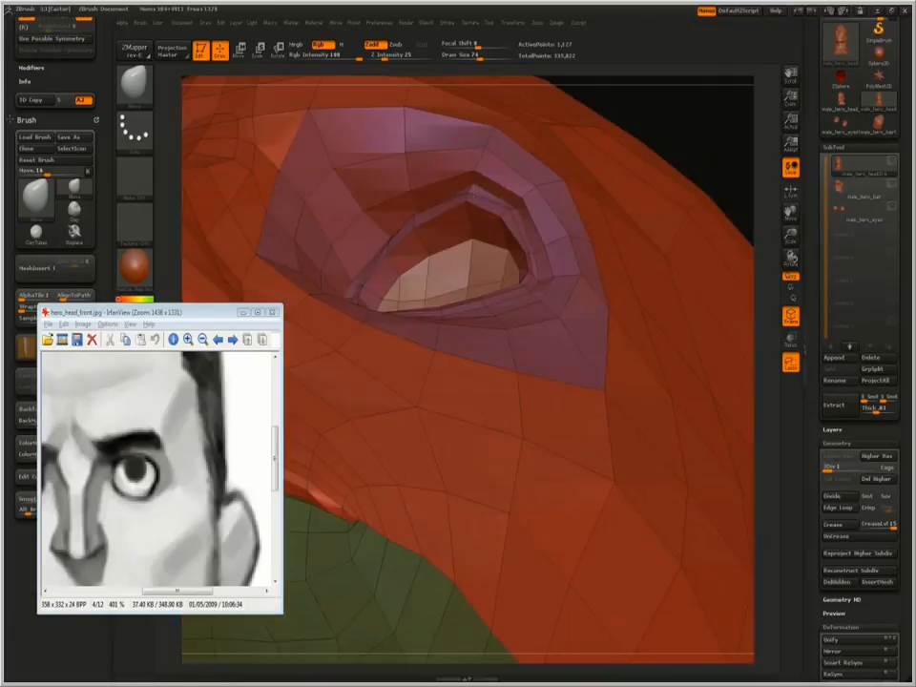